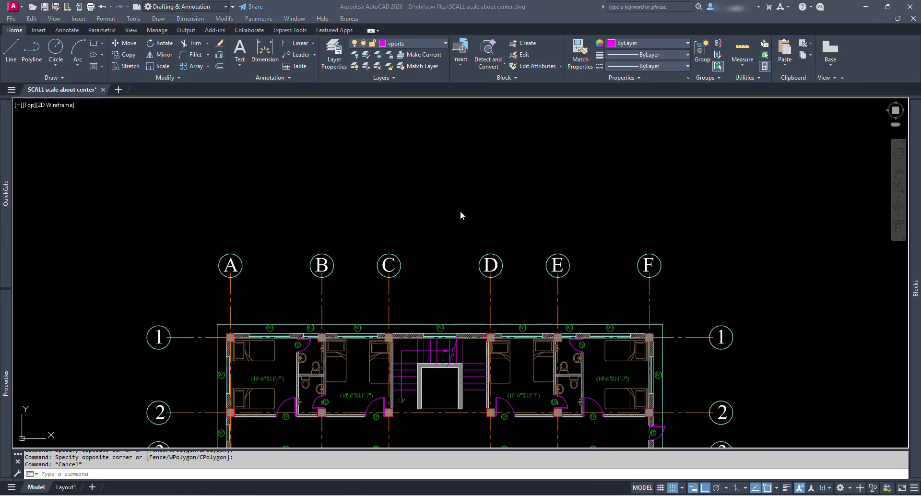
Step: Start a window selection around the top grid bubbles A–F in the floor plan
{"action": "left_click", "coordinate": [133, 185]}
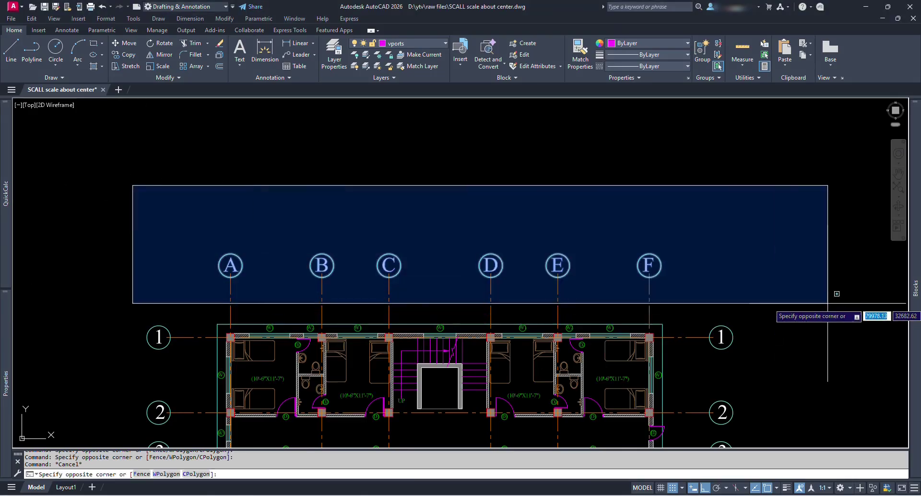
Step: Finish and then clear the A–F bubble selection, and highlight the YouTube channel title
{"action": "left_click", "coordinate": [828, 304]}
{"action": "key", "text": "Escape"}
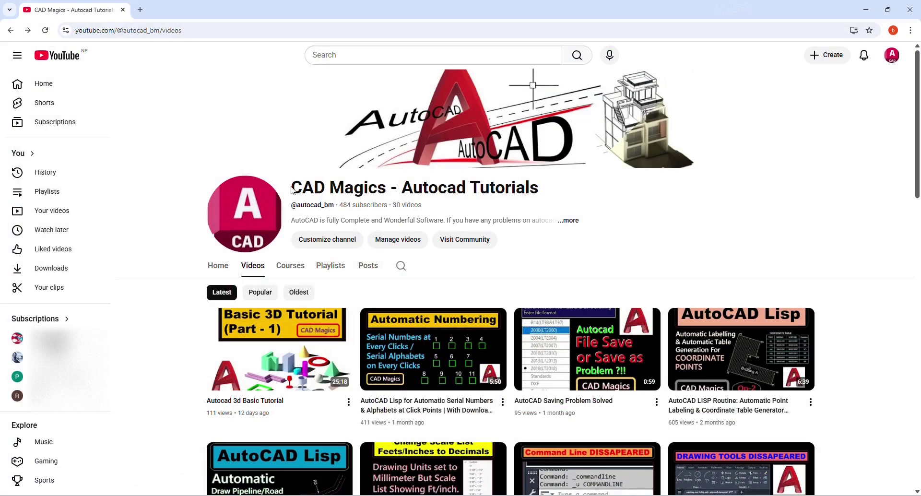
{"action": "left_click_drag", "start_coordinate": [293, 191], "coordinate": [517, 188]}
{"action": "left_click", "coordinate": [786, 213]}
Step: Scroll down the CAD Magics Videos list and back up, then minimize the browser
{"action": "scroll", "coordinate": [404, 284], "scroll_direction": "down", "scroll_amount": 3}
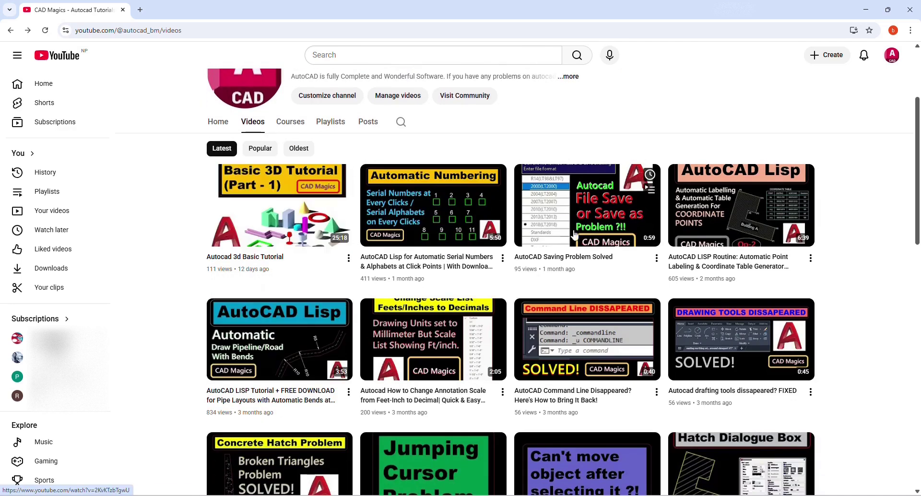
{"action": "scroll", "coordinate": [839, 230], "scroll_direction": "down", "scroll_amount": 2}
{"action": "scroll", "coordinate": [838, 230], "scroll_direction": "down", "scroll_amount": 5}
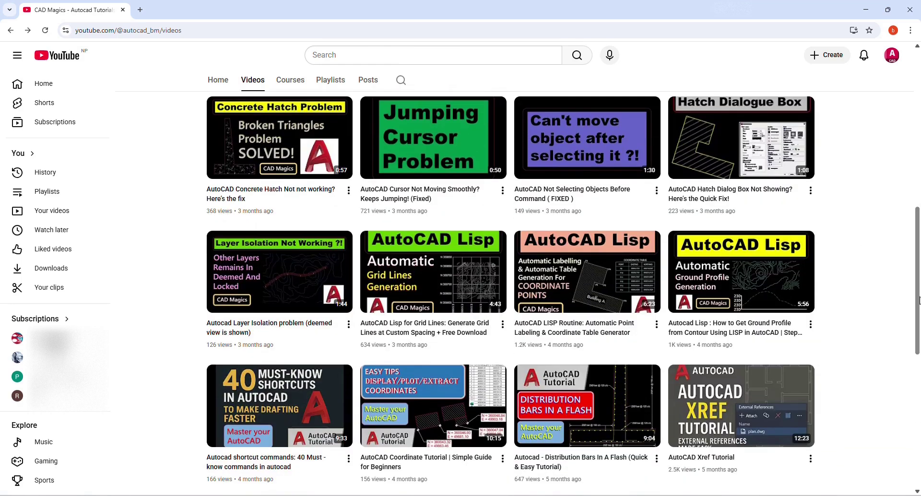
{"action": "left_click_drag", "start_coordinate": [918, 300], "coordinate": [918, 123]}
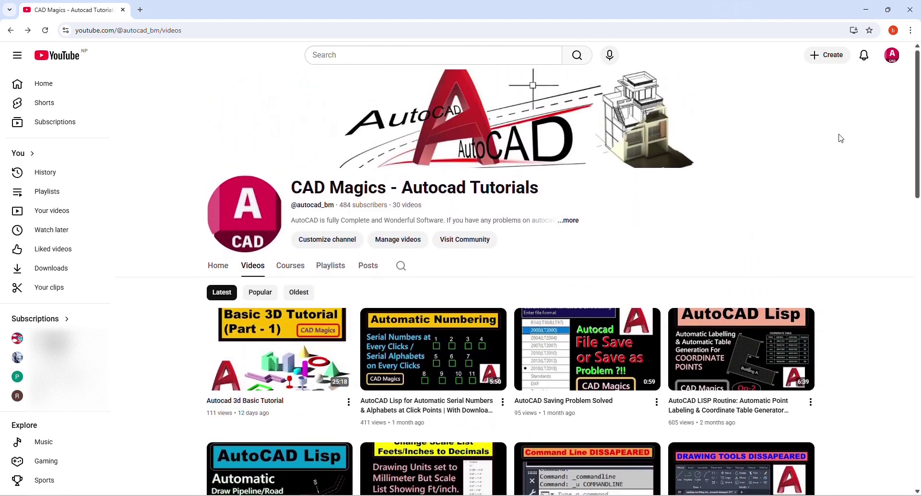
{"action": "left_click", "coordinate": [872, 6]}
Step: Pan up and window-select the top bubbles A–F and right-side bubbles 1–4
{"action": "scroll", "coordinate": [544, 216], "scroll_direction": "down", "scroll_amount": 2}
{"action": "mouse_move", "coordinate": [554, 347]}
{"action": "middle_mouse_down"}
{"action": "mouse_move", "coordinate": [552, 245]}
{"action": "mouse_move", "coordinate": [528, 250]}
{"action": "middle_mouse_up"}
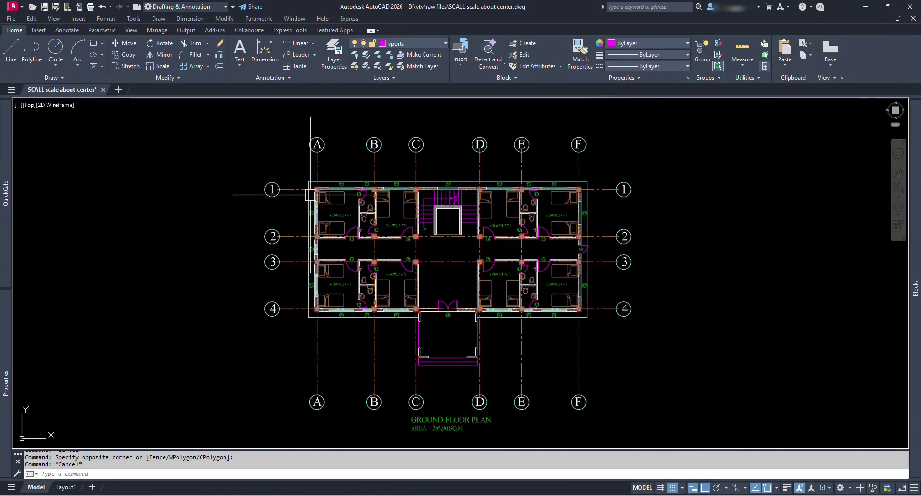
{"action": "left_click", "coordinate": [263, 117]}
{"action": "left_click", "coordinate": [634, 167]}
{"action": "left_click", "coordinate": [609, 166]}
{"action": "left_click", "coordinate": [667, 336]}
{"action": "scroll", "coordinate": [552, 206], "scroll_direction": "up", "scroll_amount": 5}
{"action": "scroll", "coordinate": [533, 201], "scroll_direction": "down", "scroll_amount": 2}
{"action": "scroll", "coordinate": [710, 210], "scroll_direction": "up", "scroll_amount": 3}
Step: Pan across the floor-plan copies to centre one plan, cancelling the selection
{"action": "left_click", "coordinate": [710, 211]}
{"action": "scroll", "coordinate": [699, 189], "scroll_direction": "down", "scroll_amount": 6}
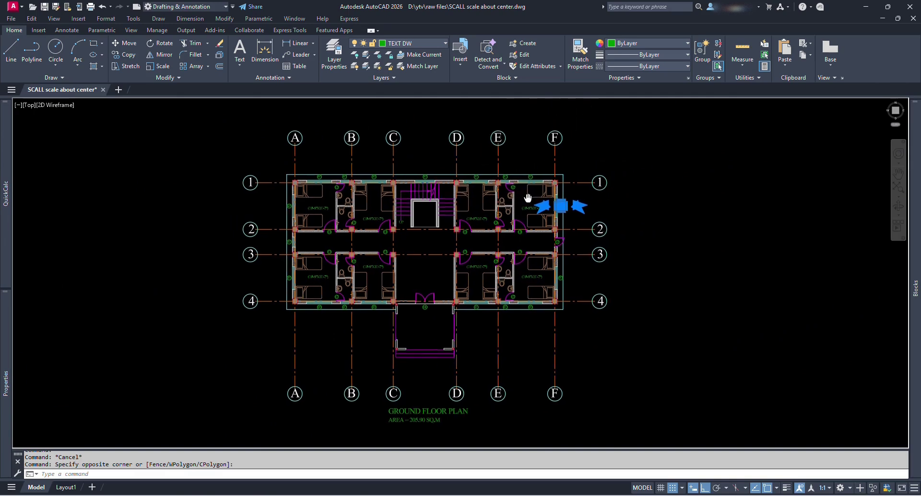
{"action": "scroll", "coordinate": [527, 198], "scroll_direction": "down", "scroll_amount": 3}
{"action": "middle_click_drag", "start_coordinate": [592, 212], "coordinate": [294, 214]}
{"action": "scroll", "coordinate": [376, 211], "scroll_direction": "up", "scroll_amount": 3}
{"action": "scroll", "coordinate": [376, 211], "scroll_direction": "down", "scroll_amount": 2}
{"action": "middle_click_drag", "start_coordinate": [360, 219], "coordinate": [442, 222]}
{"action": "middle_click_drag", "start_coordinate": [164, 217], "coordinate": [444, 245]}
{"action": "key", "text": "Escape"}
{"action": "scroll", "coordinate": [444, 244], "scroll_direction": "up", "scroll_amount": 2}
{"action": "scroll", "coordinate": [386, 140], "scroll_direction": "up", "scroll_amount": 4}
Step: Try selecting bubbles A, B and C and the area near tag W1, then cancel
{"action": "left_click", "coordinate": [247, 138]}
{"action": "left_click", "coordinate": [560, 249]}
{"action": "scroll", "coordinate": [348, 312], "scroll_direction": "up", "scroll_amount": 4}
{"action": "left_click", "coordinate": [387, 286]}
{"action": "left_click", "coordinate": [244, 261]}
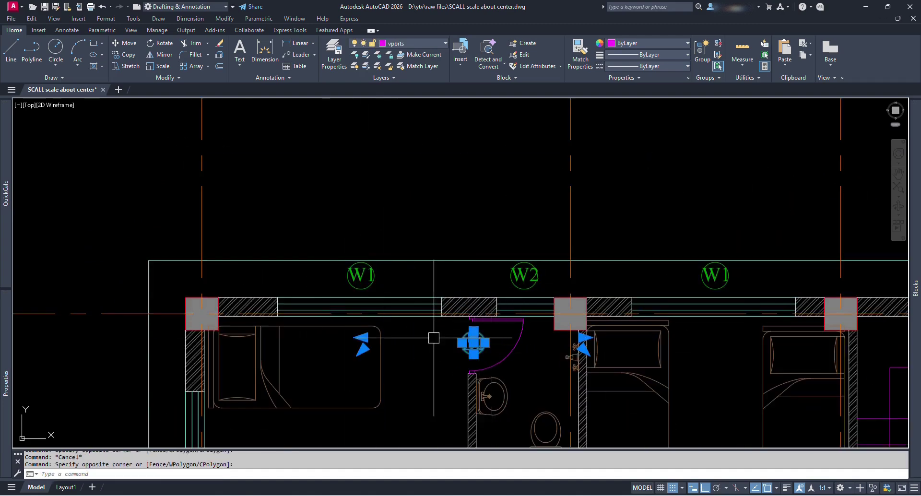
{"action": "key", "text": "Escape"}
{"action": "scroll", "coordinate": [434, 337], "scroll_direction": "down", "scroll_amount": 10}
Step: Erase the duplicate middle and right floor plans with E
{"action": "type", "text": "E"}
{"action": "key", "text": "Return"}
{"action": "left_click", "coordinate": [328, 155]}
{"action": "left_click", "coordinate": [802, 323]}
{"action": "key", "text": "Return"}
{"action": "scroll", "coordinate": [200, 195], "scroll_direction": "up", "scroll_amount": 5}
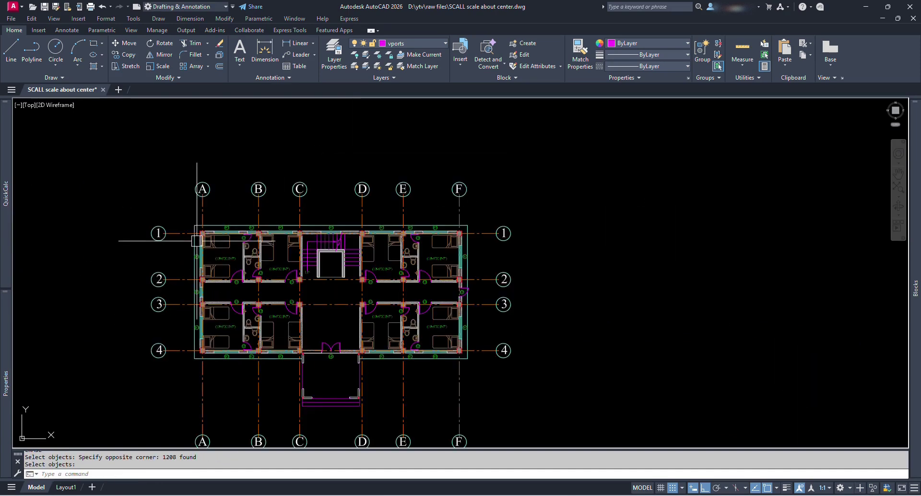
{"action": "scroll", "coordinate": [219, 215], "scroll_direction": "up", "scroll_amount": 2}
Step: Scale grid bubble A by 0.5 about its own base point
{"action": "type", "text": "sc"}
{"action": "key", "text": "Return"}
{"action": "left_click", "coordinate": [162, 134]}
{"action": "left_click", "coordinate": [247, 205]}
{"action": "key", "text": "Return"}
{"action": "left_click", "coordinate": [191, 183]}
{"action": "key", "text": "Return"}
Step: Scale grid bubble B by 0.5 about its own base point
{"action": "key", "text": "Return"}
{"action": "left_click", "coordinate": [243, 132]}
{"action": "left_click", "coordinate": [308, 197]}
{"action": "key", "text": "Return"}
{"action": "left_click", "coordinate": [281, 183]}
Step: Scale grid bubble C about its own base point, then cancel the remaining prompt
{"action": "key", "text": "Return"}
{"action": "key", "text": "Return"}
{"action": "left_click", "coordinate": [319, 138]}
{"action": "left_click", "coordinate": [373, 198]}
{"action": "key", "text": "Return"}
{"action": "left_click", "coordinate": [346, 183]}
{"action": "key", "text": "Return"}
{"action": "key", "text": "Escape"}
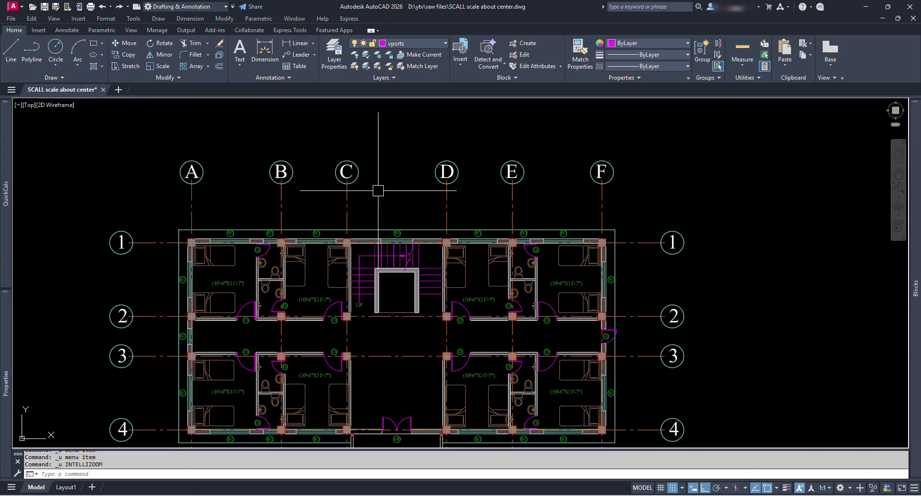
{"action": "scroll", "coordinate": [378, 191], "scroll_direction": "down", "scroll_amount": 4}
{"action": "scroll", "coordinate": [458, 260], "scroll_direction": "up", "scroll_amount": 1}
Step: Scale all six top bubbles by 0.5 about bubble F, then undo it
{"action": "middle_click_drag", "start_coordinate": [458, 260], "coordinate": [435, 238]}
{"action": "type", "text": "sc"}
{"action": "key", "text": "Return"}
{"action": "left_click", "coordinate": [236, 122]}
{"action": "left_click", "coordinate": [588, 174]}
{"action": "key", "text": "Return"}
{"action": "left_click", "coordinate": [527, 147]}
{"action": "key", "text": "Return"}
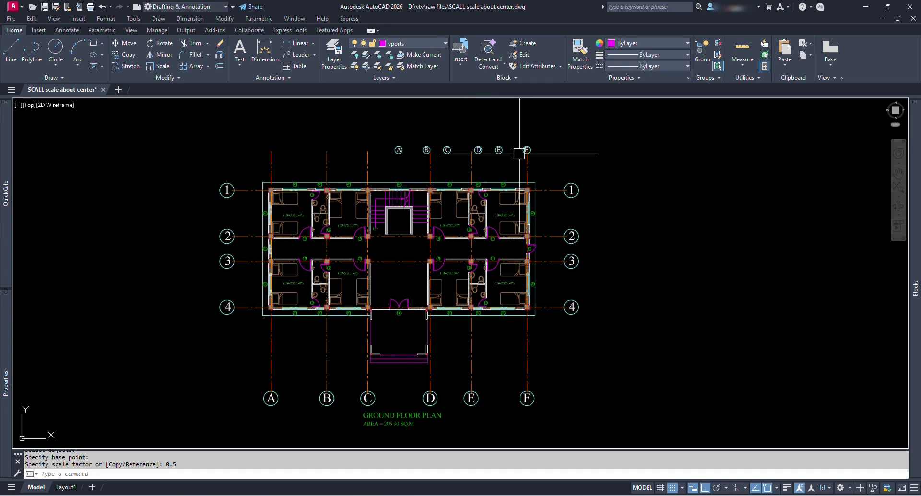
{"action": "key", "text": "ctrl+z"}
Step: Select and clear the bottom bubbles A–F and right-side bubbles 1–4, then switch to Notepad
{"action": "middle_click_drag", "start_coordinate": [518, 289], "coordinate": [574, 283]}
{"action": "middle_click_drag", "start_coordinate": [467, 331], "coordinate": [473, 323]}
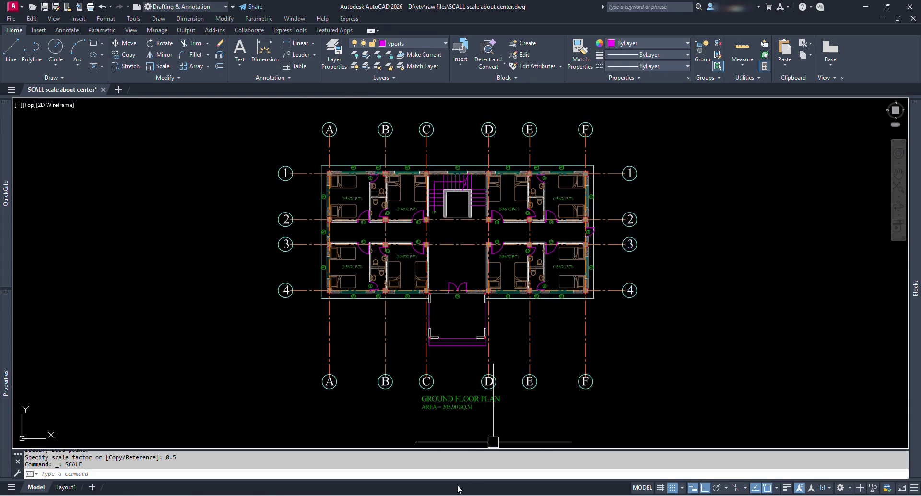
{"action": "left_click", "coordinate": [298, 346]}
{"action": "left_click", "coordinate": [699, 401]}
{"action": "key", "text": "Escape"}
{"action": "left_click", "coordinate": [603, 336]}
{"action": "left_click", "coordinate": [719, 135]}
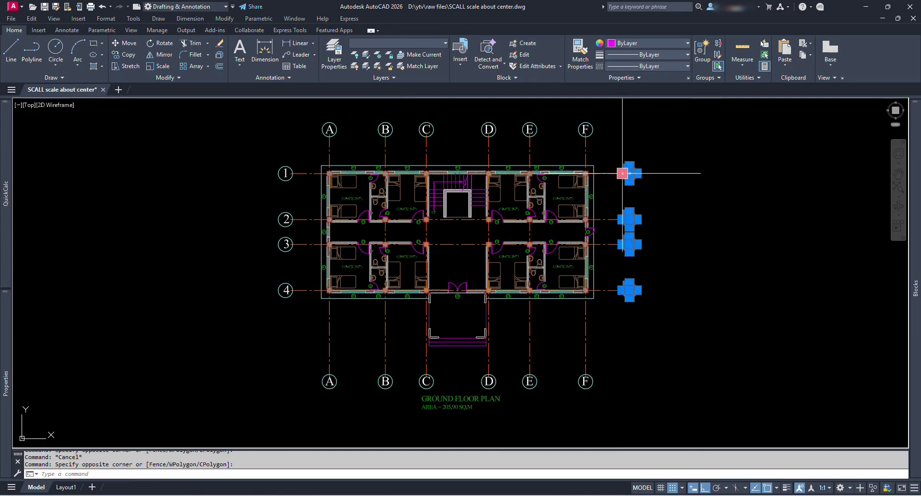
{"action": "key", "text": "Escape"}
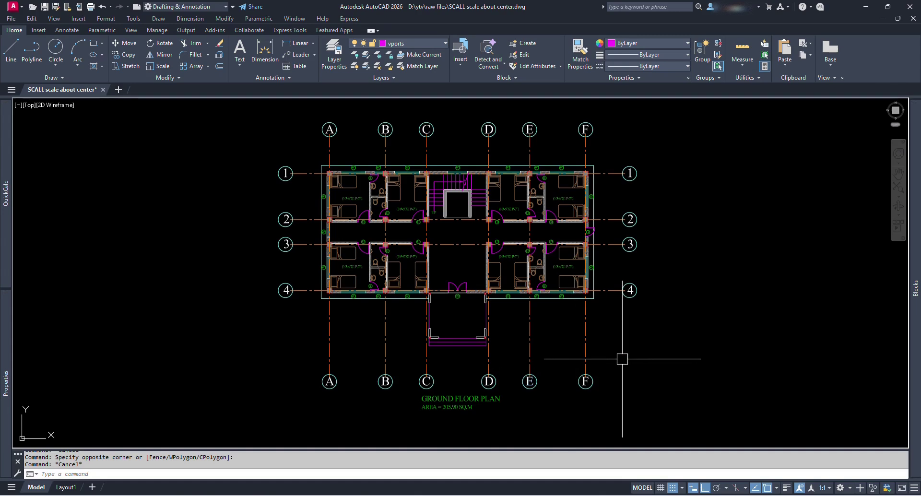
{"action": "key", "text": "alt+Tab"}
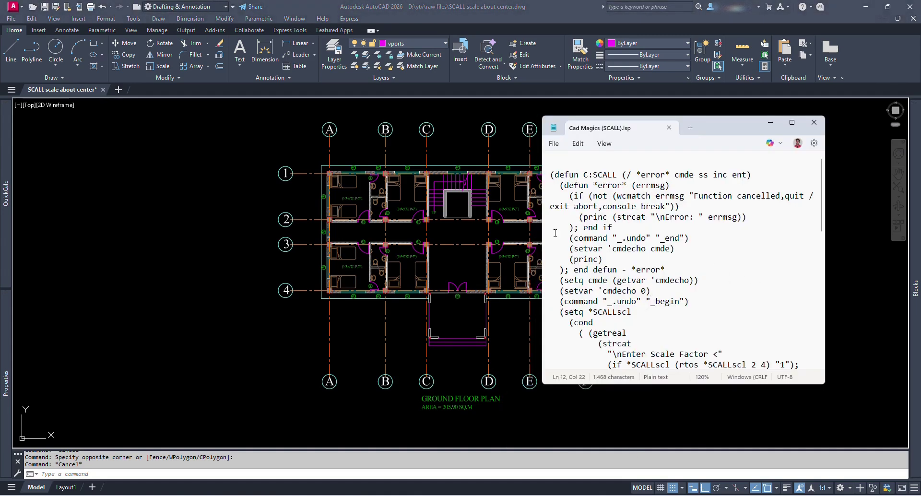
Step: Scroll through the SCALL .lsp code and highlight its repeat/.scale per-object scaling lines
{"action": "scroll", "coordinate": [634, 229], "scroll_direction": "down", "scroll_amount": 4}
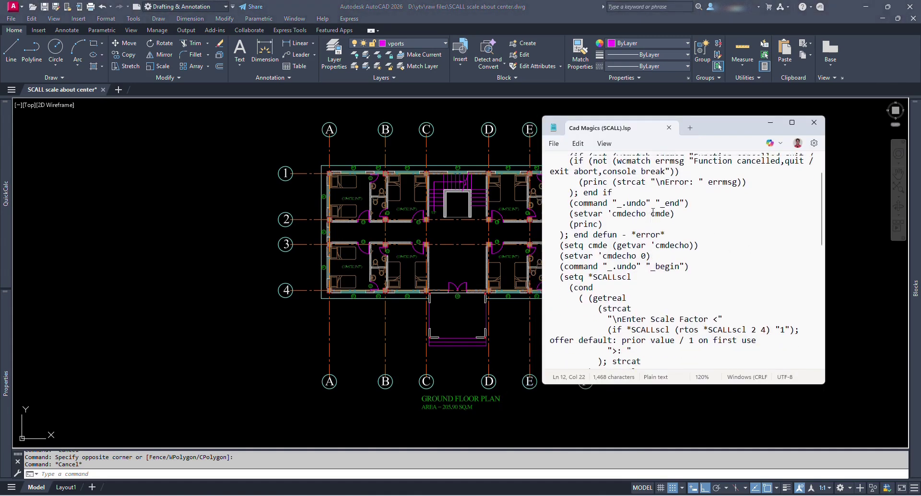
{"action": "scroll", "coordinate": [653, 212], "scroll_direction": "down", "scroll_amount": 4}
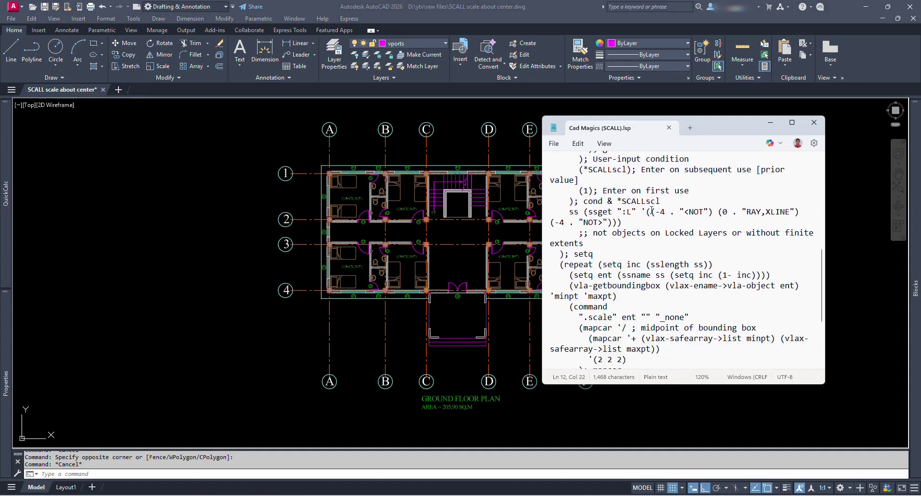
{"action": "scroll", "coordinate": [622, 207], "scroll_direction": "up", "scroll_amount": 1}
{"action": "left_click_drag", "start_coordinate": [551, 180], "coordinate": [693, 358]}
{"action": "scroll", "coordinate": [651, 292], "scroll_direction": "down", "scroll_amount": 4}
{"action": "scroll", "coordinate": [650, 291], "scroll_direction": "down", "scroll_amount": 1}
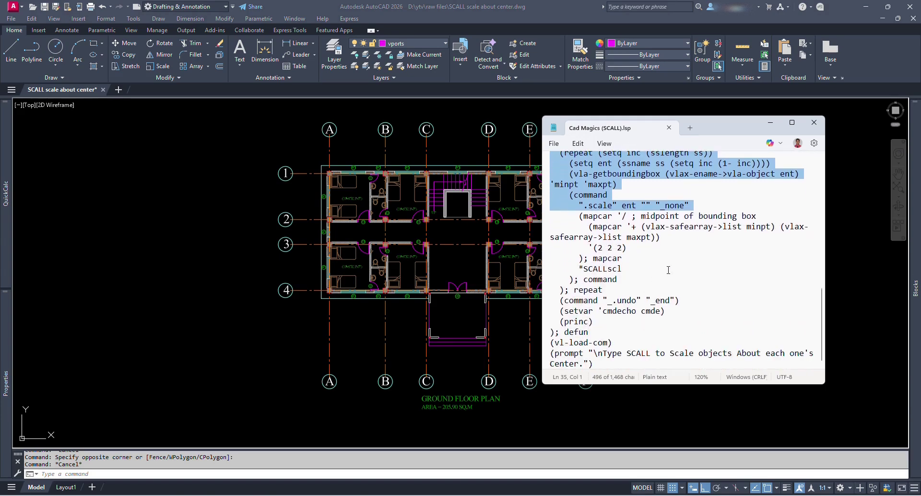
{"action": "scroll", "coordinate": [669, 270], "scroll_direction": "up", "scroll_amount": 10}
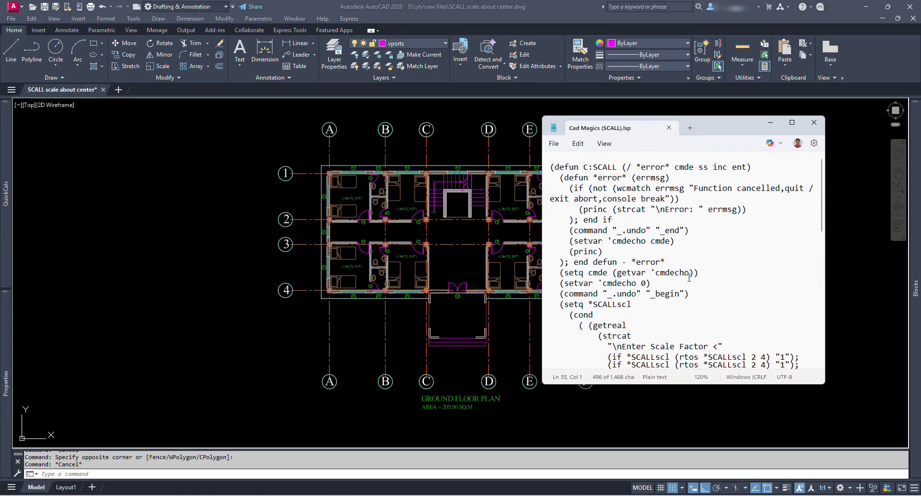
{"action": "scroll", "coordinate": [689, 277], "scroll_direction": "down", "scroll_amount": 10}
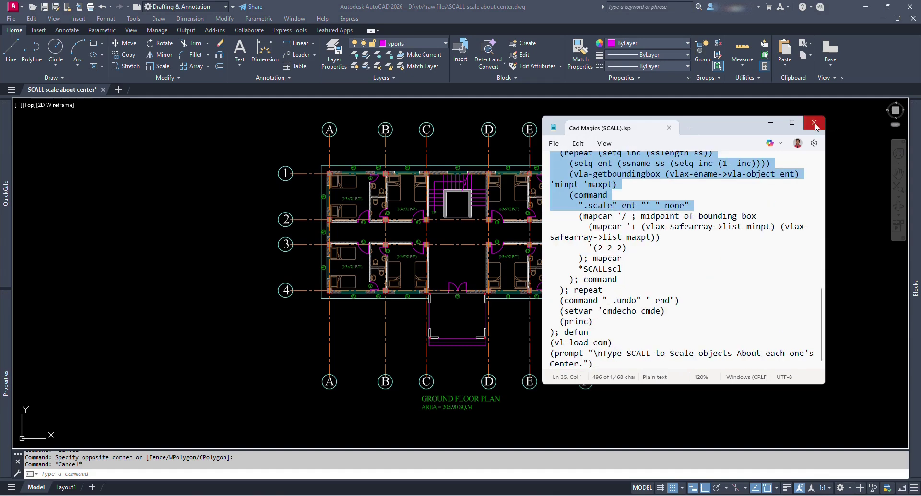
Step: Select the Cad Magics (SCALL) Lisp file in the apsil folder, then return to AutoCAD
{"action": "left_click", "coordinate": [770, 122]}
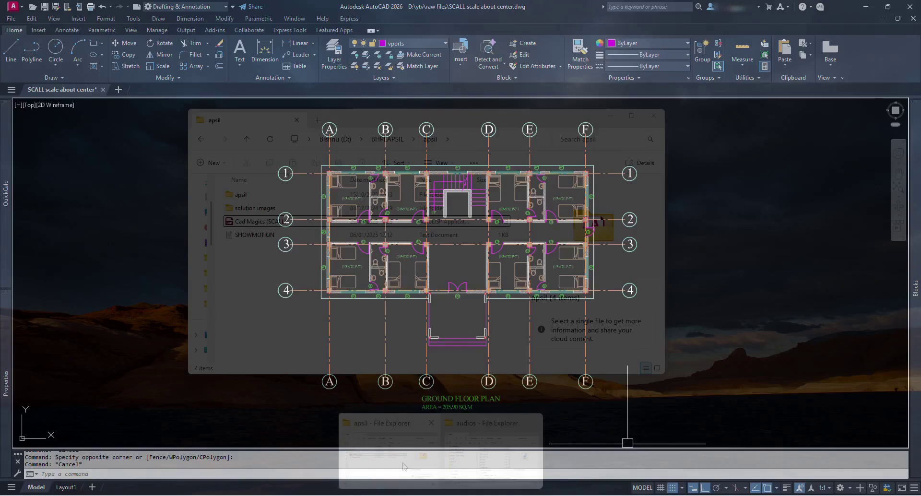
{"action": "left_click", "coordinate": [404, 467]}
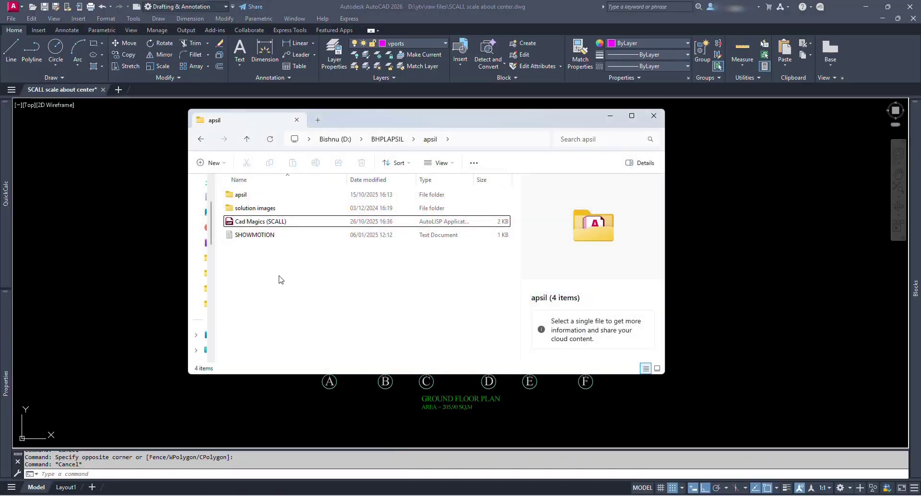
{"action": "left_click", "coordinate": [246, 224]}
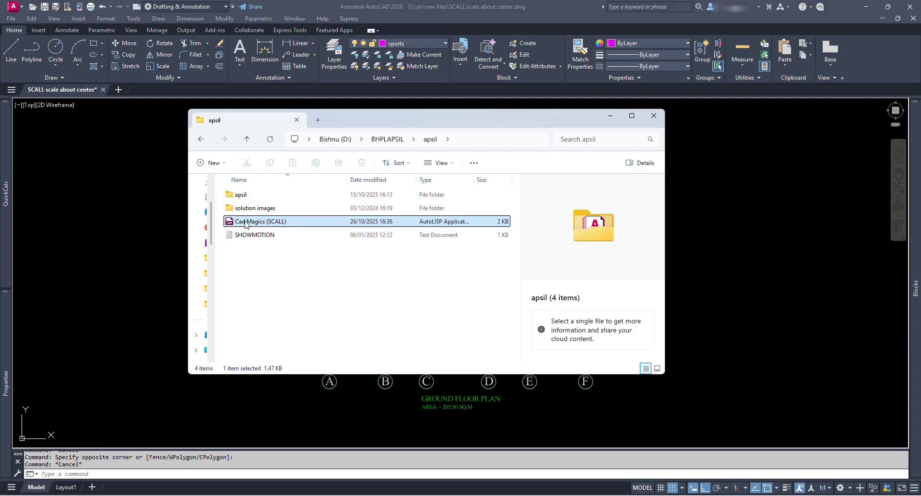
{"action": "left_click", "coordinate": [306, 294]}
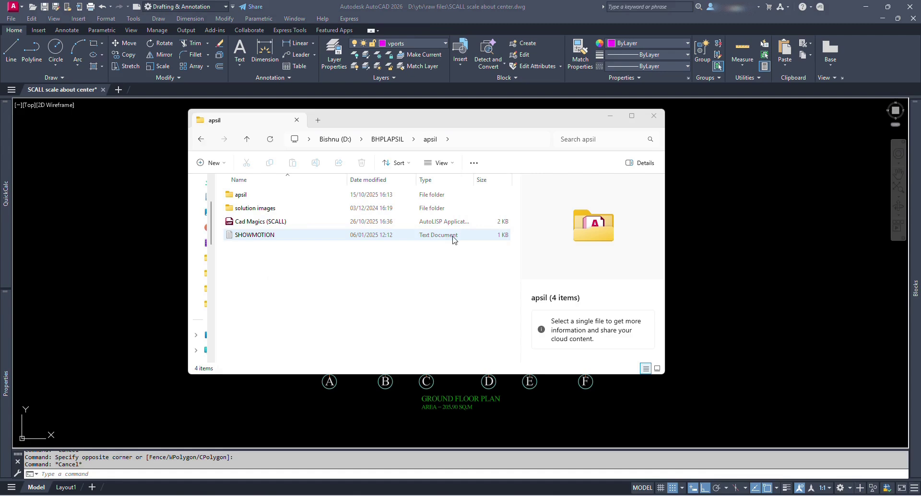
{"action": "left_click", "coordinate": [264, 222]}
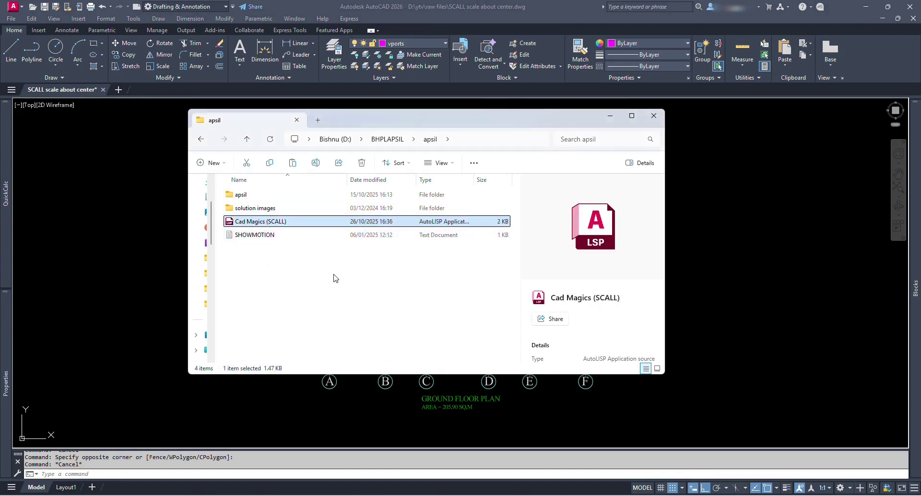
{"action": "left_click", "coordinate": [779, 215]}
{"action": "middle_click_drag", "start_coordinate": [556, 204], "coordinate": [507, 209]}
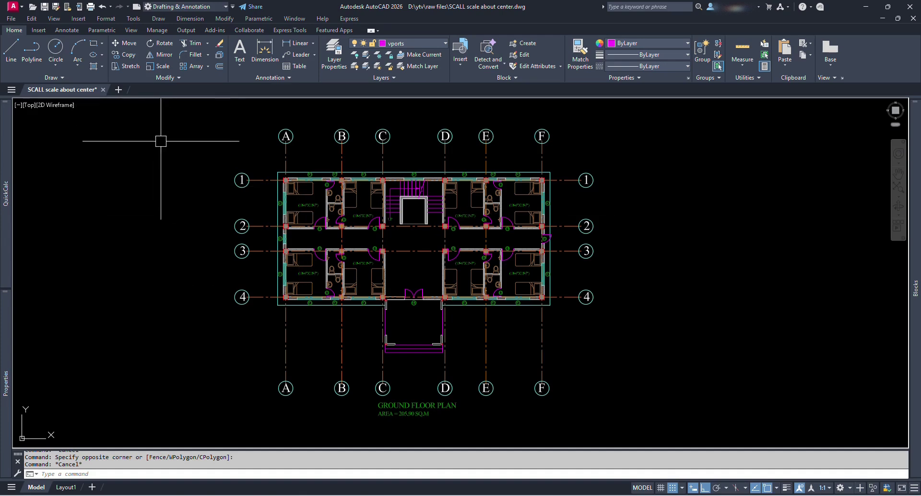
Step: Open Load/Unload Applications, browse the AutoCAD 2026 folder's files, then close it
{"action": "left_click", "coordinate": [134, 18]}
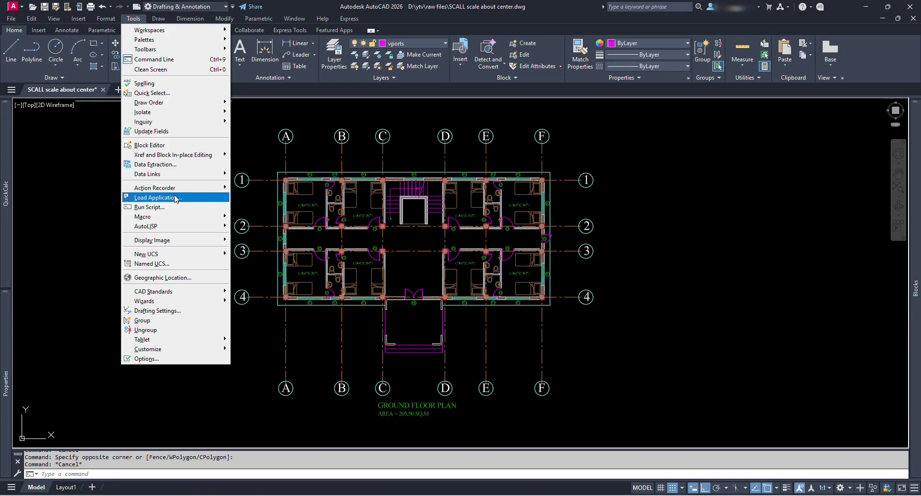
{"action": "left_click", "coordinate": [150, 198]}
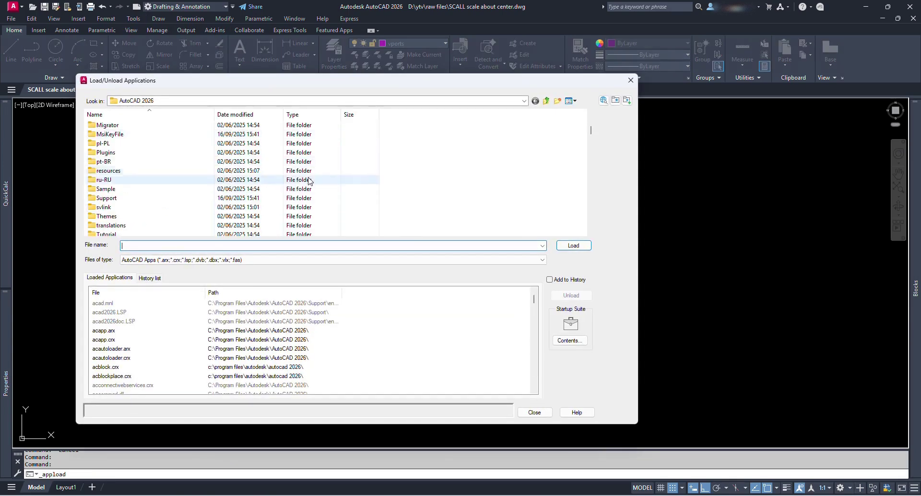
{"action": "scroll", "coordinate": [192, 173], "scroll_direction": "down", "scroll_amount": 15}
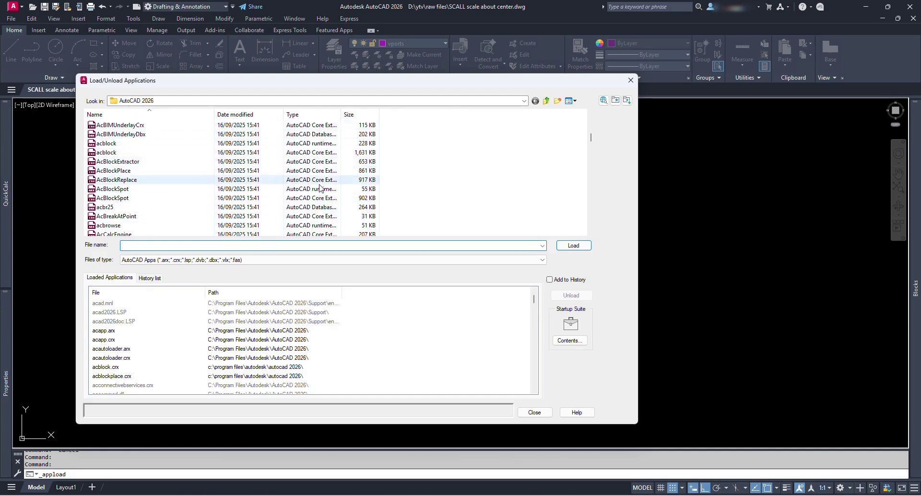
{"action": "left_click", "coordinate": [632, 82]}
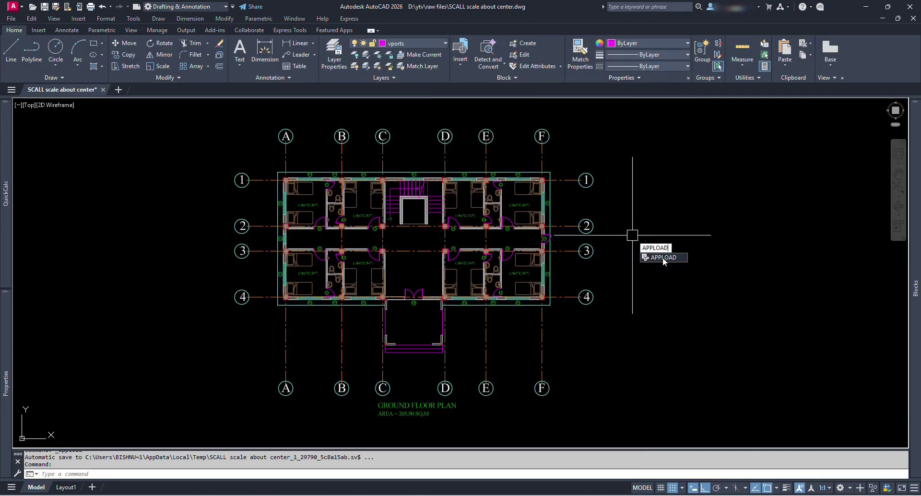
Step: Reopen the application loader with AP and scroll the AutoCAD 2026 folder list
{"action": "key", "text": "Escape"}
{"action": "type", "text": "ap"}
{"action": "key", "text": "Return"}
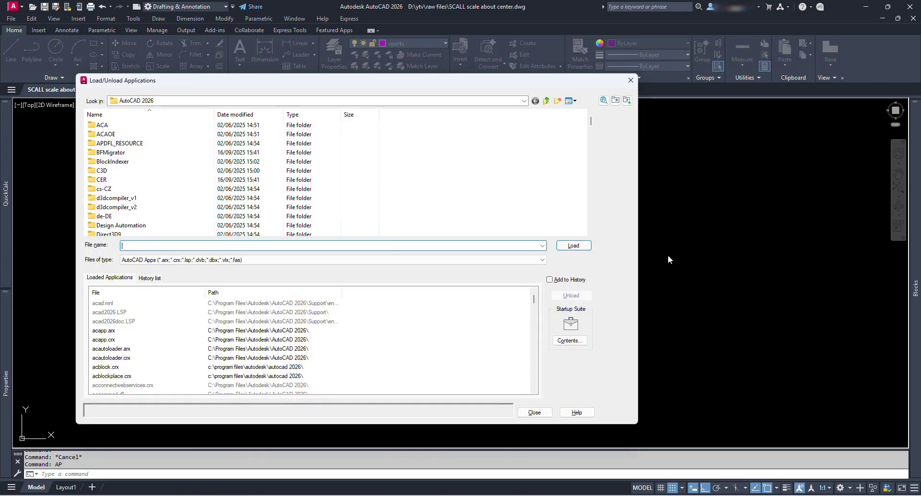
{"action": "scroll", "coordinate": [211, 168], "scroll_direction": "down", "scroll_amount": 10}
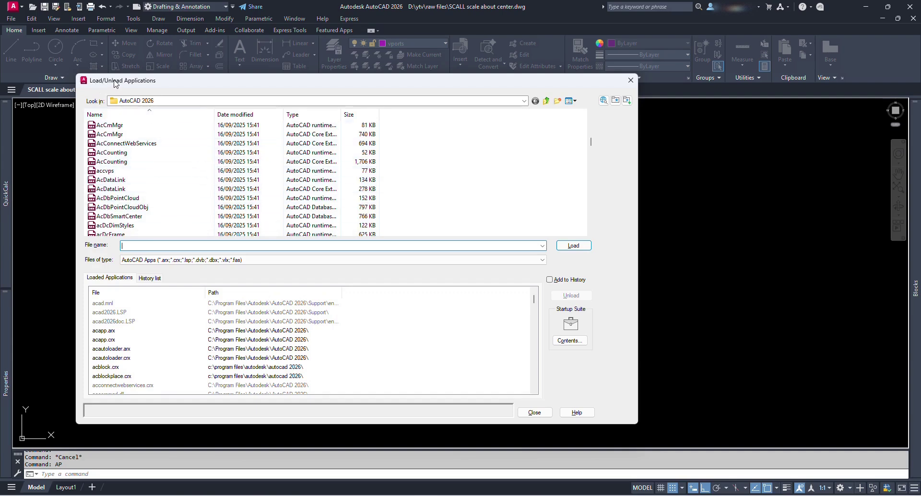
{"action": "scroll", "coordinate": [168, 144], "scroll_direction": "down", "scroll_amount": 3}
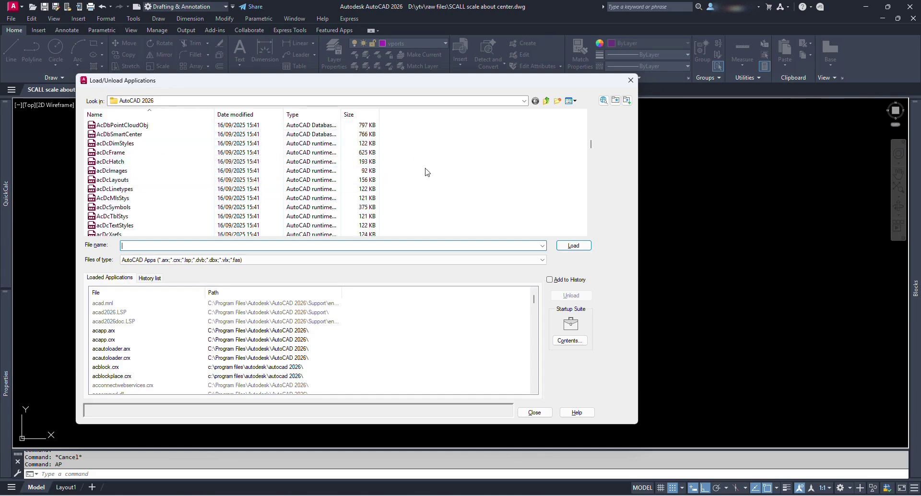
Step: Refresh the file list and paste the SCALL LISP file in, granting administrator permission
{"action": "right_click", "coordinate": [402, 163]}
{"action": "left_click", "coordinate": [463, 202]}
{"action": "key", "text": "ctrl+v"}
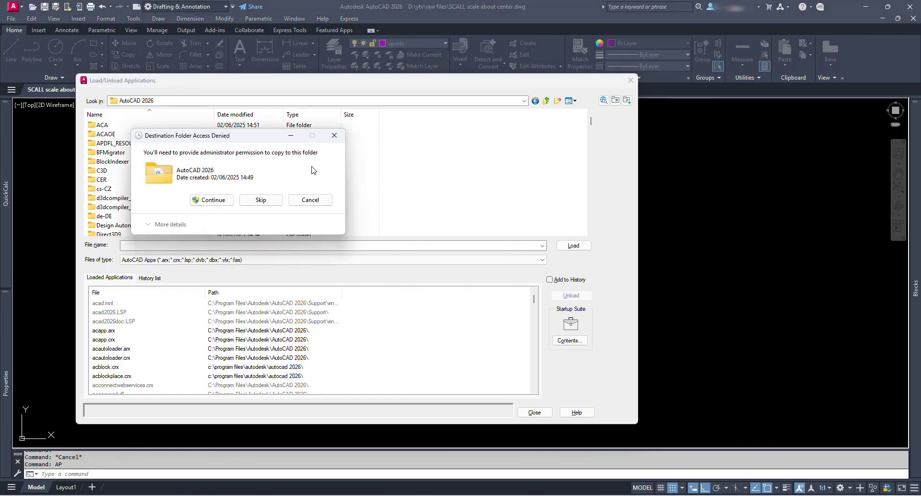
{"action": "left_click", "coordinate": [212, 200]}
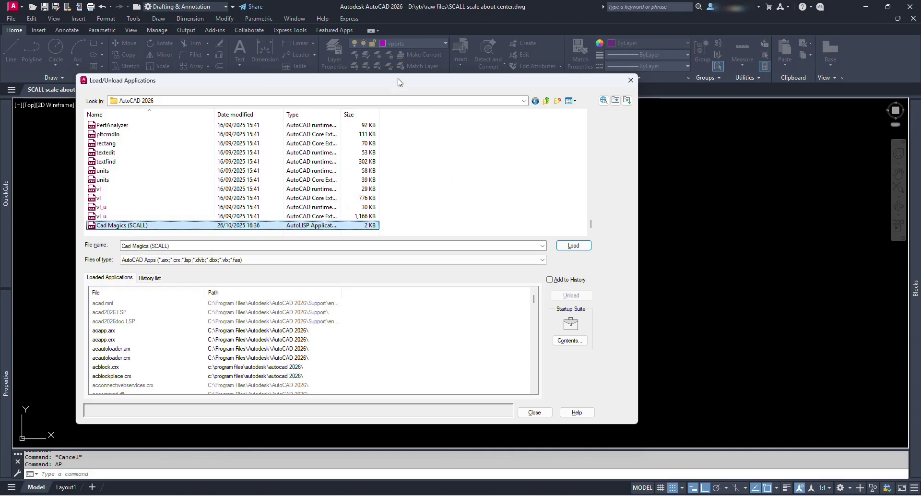
Step: Load Cad Magics (SCALL).lsp from the application loader, then close it and pan the plan
{"action": "left_click_drag", "start_coordinate": [398, 81], "coordinate": [443, 92]}
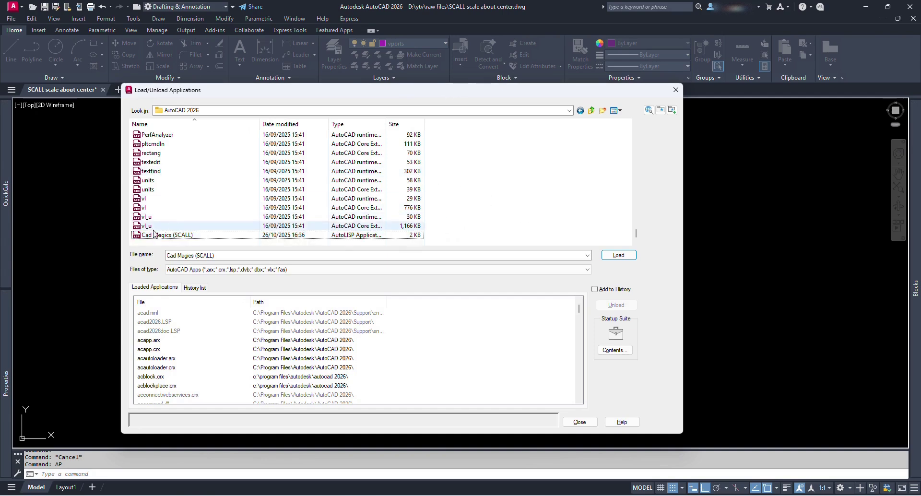
{"action": "left_click", "coordinate": [168, 236]}
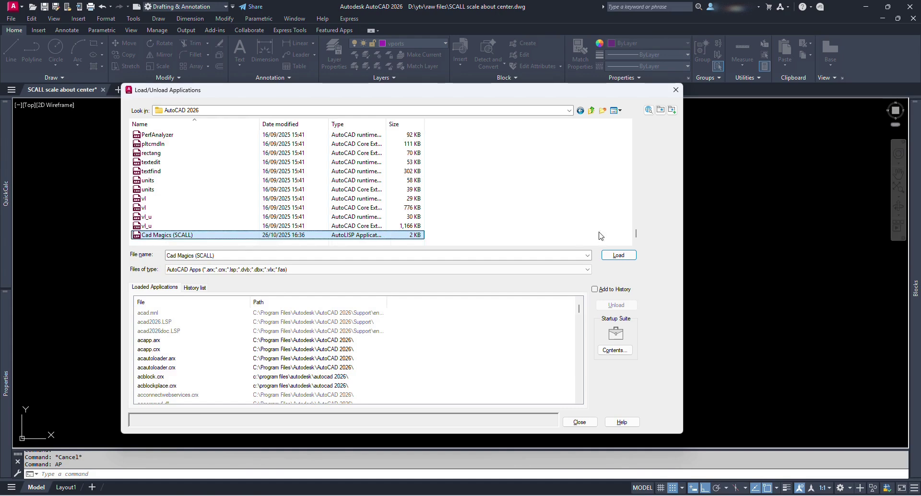
{"action": "left_click", "coordinate": [618, 256]}
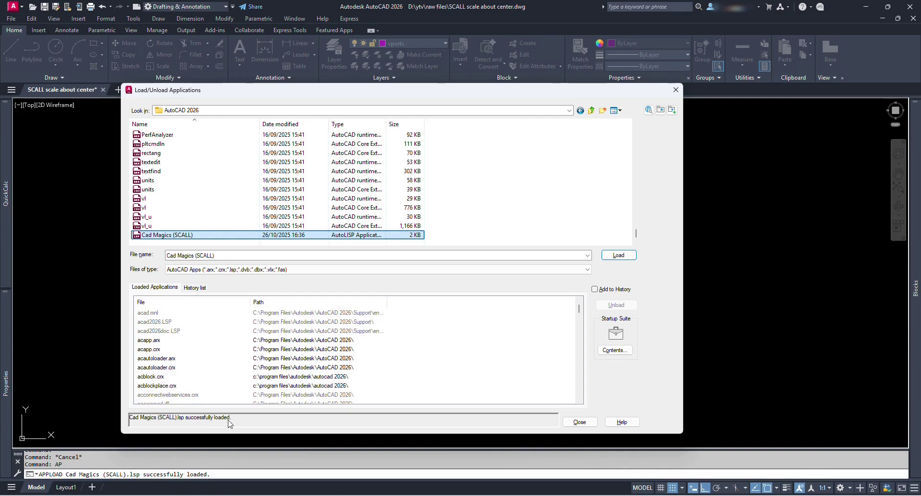
{"action": "left_click", "coordinate": [579, 422]}
{"action": "middle_click_drag", "start_coordinate": [599, 305], "coordinate": [577, 309]}
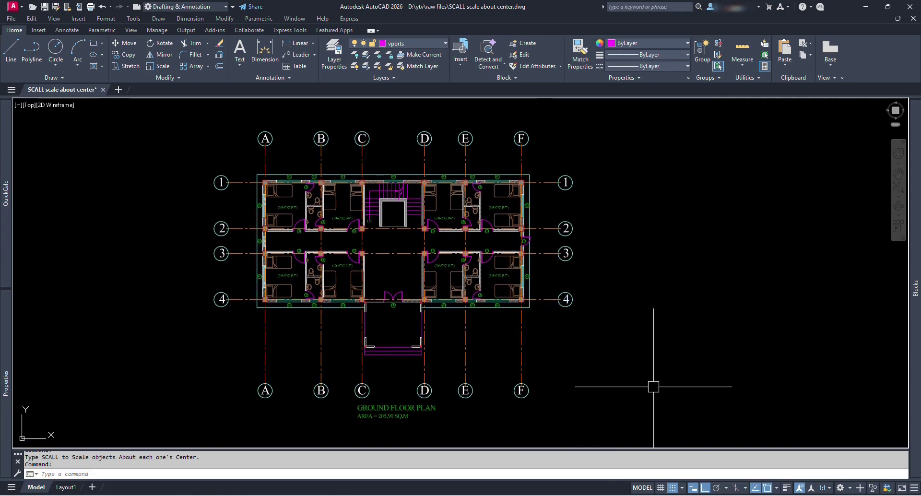
Step: Bring up the CAD Magics YouTube channel and highlight its 'CAD Magics - Autocad Tutorials' title
{"action": "left_click", "coordinate": [605, 491]}
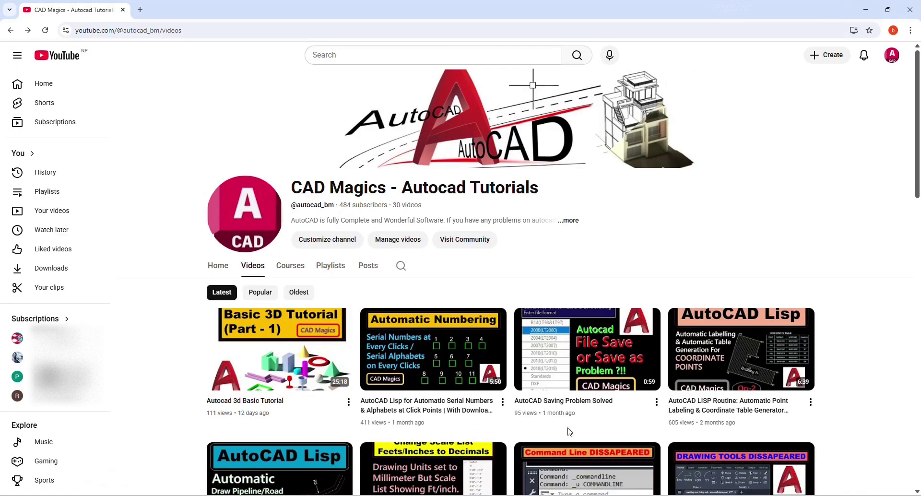
{"action": "left_click_drag", "start_coordinate": [293, 187], "coordinate": [536, 188]}
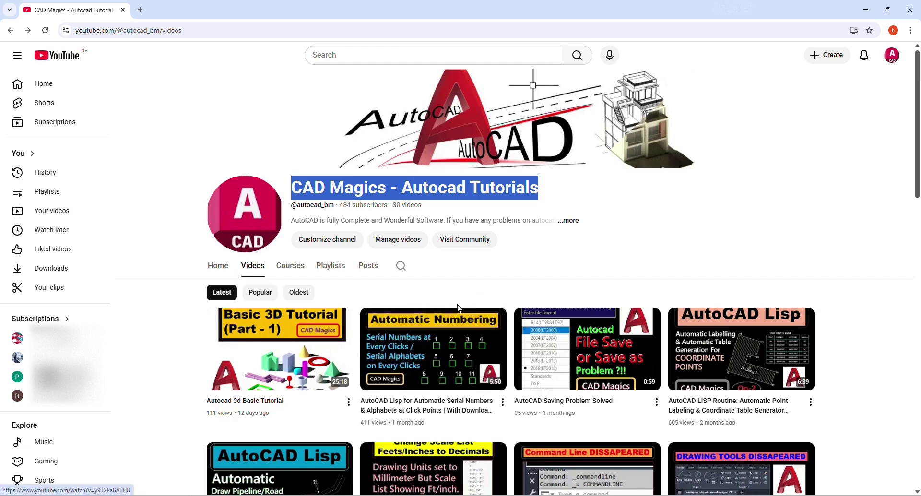
{"action": "scroll", "coordinate": [480, 312], "scroll_direction": "down", "scroll_amount": 3}
{"action": "scroll", "coordinate": [549, 302], "scroll_direction": "up", "scroll_amount": 1}
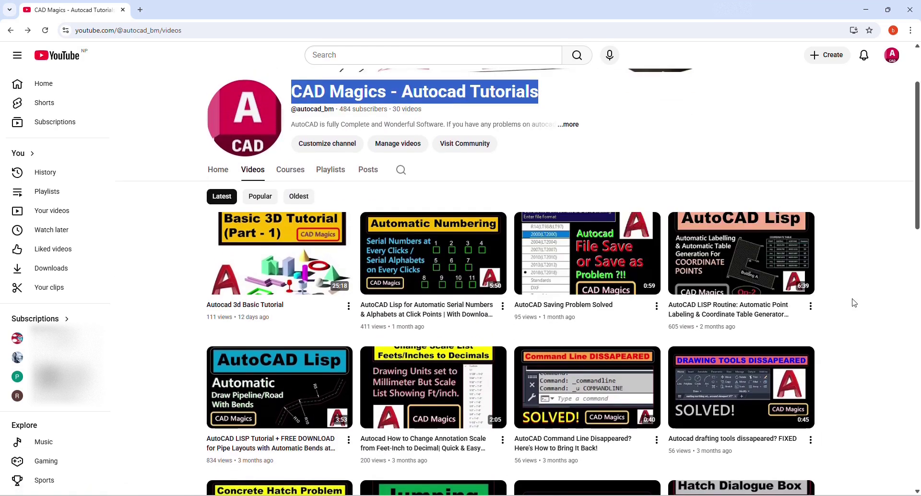
Step: View the channel's Playlists, then scroll its Videos grid and minimize the browser
{"action": "left_click", "coordinate": [335, 171]}
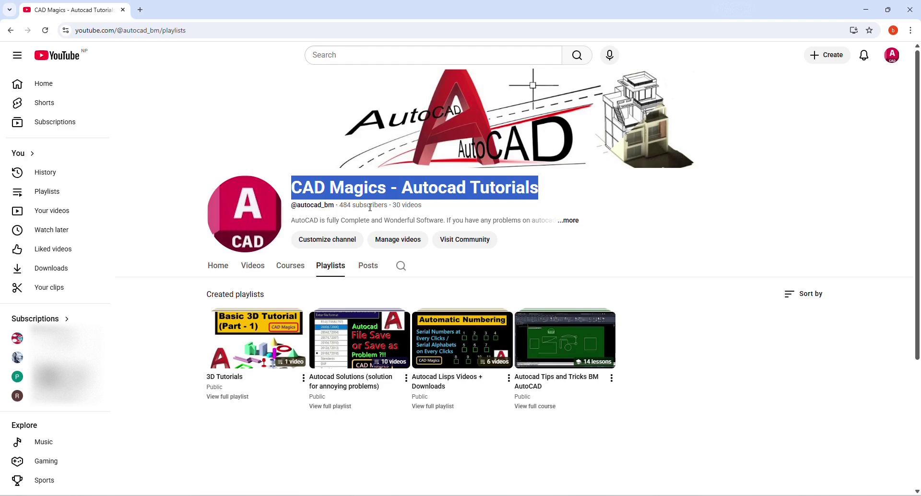
{"action": "left_click", "coordinate": [252, 267]}
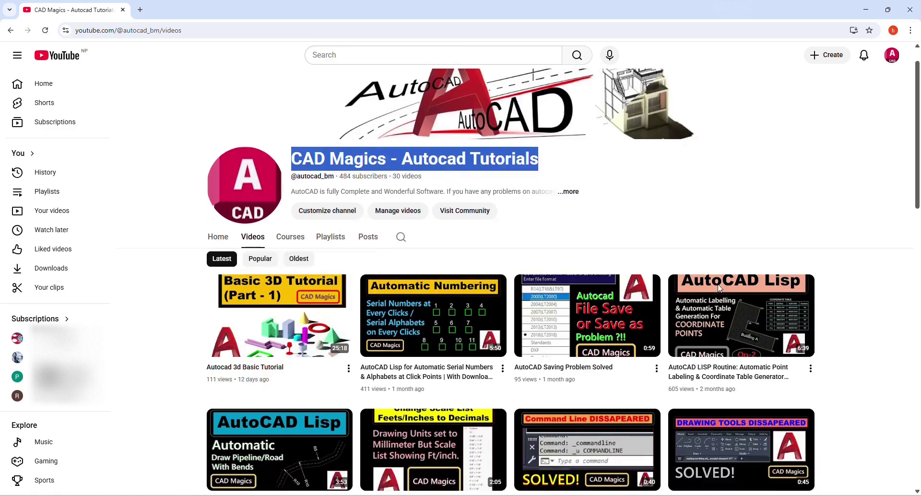
{"action": "scroll", "coordinate": [720, 283], "scroll_direction": "down", "scroll_amount": 5}
{"action": "scroll", "coordinate": [823, 283], "scroll_direction": "down", "scroll_amount": 6}
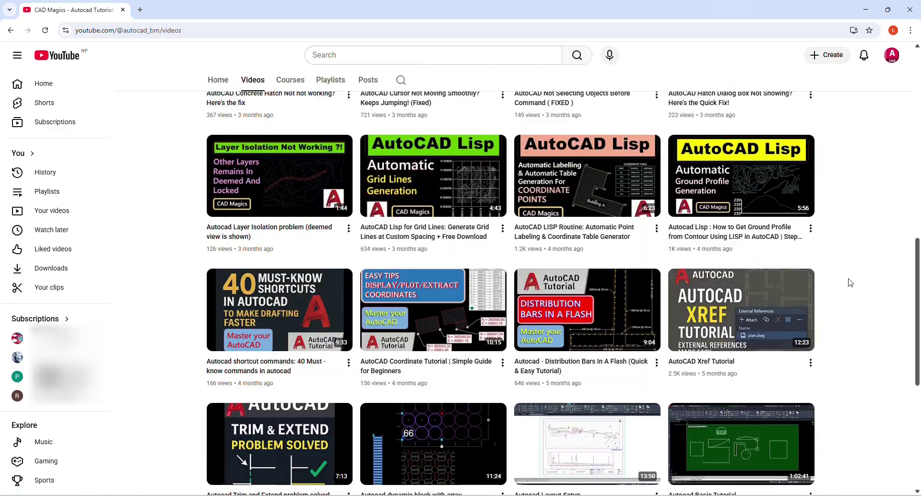
{"action": "scroll", "coordinate": [800, 282], "scroll_direction": "up", "scroll_amount": 11}
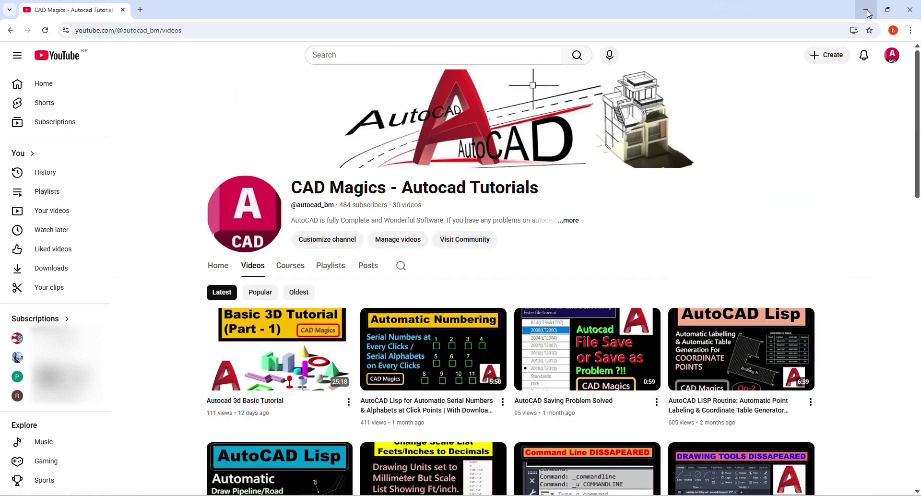
{"action": "left_click", "coordinate": [869, 14]}
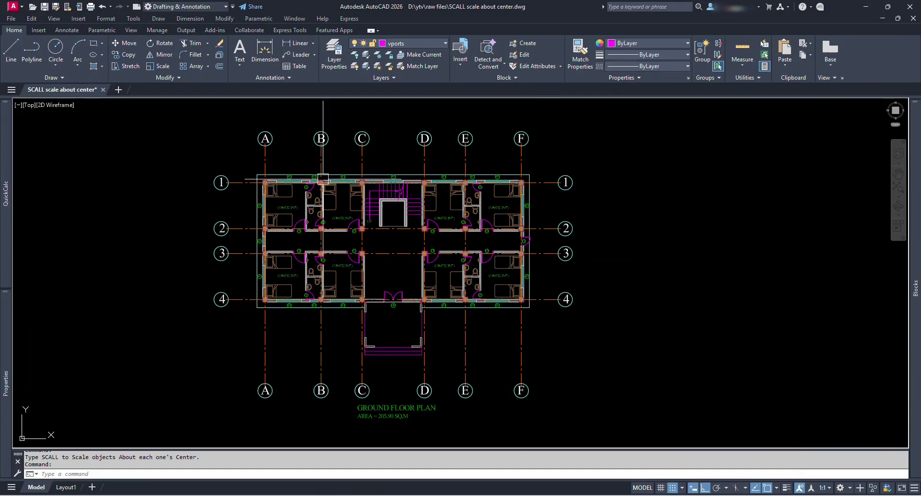
Step: Window-select the top A–F grid bubbles as a trial, then clear the selection
{"action": "left_click", "coordinate": [237, 118]}
{"action": "left_click", "coordinate": [699, 156]}
{"action": "key", "text": "Escape"}
{"action": "scroll", "coordinate": [301, 230], "scroll_direction": "up", "scroll_amount": 3}
{"action": "scroll", "coordinate": [568, 285], "scroll_direction": "down", "scroll_amount": 3}
{"action": "scroll", "coordinate": [568, 285], "scroll_direction": "up", "scroll_amount": 2}
{"action": "scroll", "coordinate": [560, 261], "scroll_direction": "down", "scroll_amount": 2}
{"action": "scroll", "coordinate": [500, 263], "scroll_direction": "up", "scroll_amount": 2}
{"action": "scroll", "coordinate": [408, 329], "scroll_direction": "down", "scroll_amount": 2}
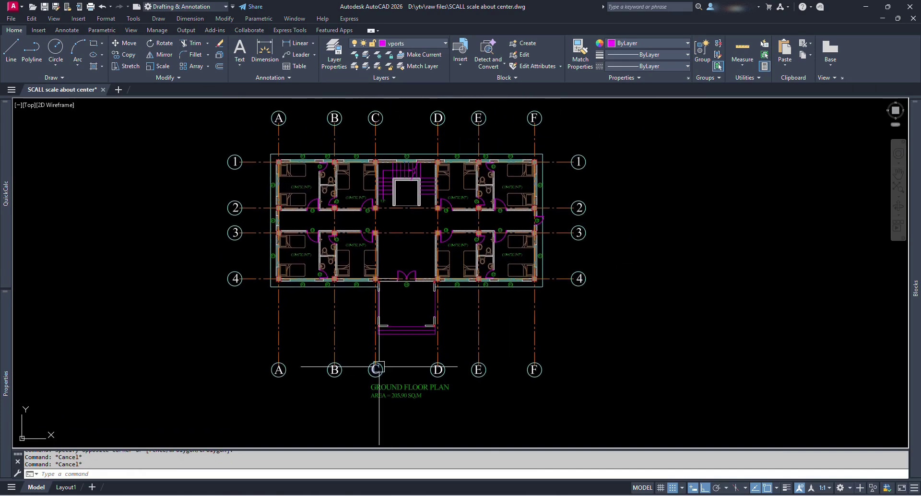
Step: Window-select the bottom A–F and left 1–4 grid bubbles, then clear the selection
{"action": "left_click", "coordinate": [195, 345]}
{"action": "left_click", "coordinate": [613, 392]}
{"action": "left_click", "coordinate": [218, 318]}
{"action": "left_click", "coordinate": [258, 145]}
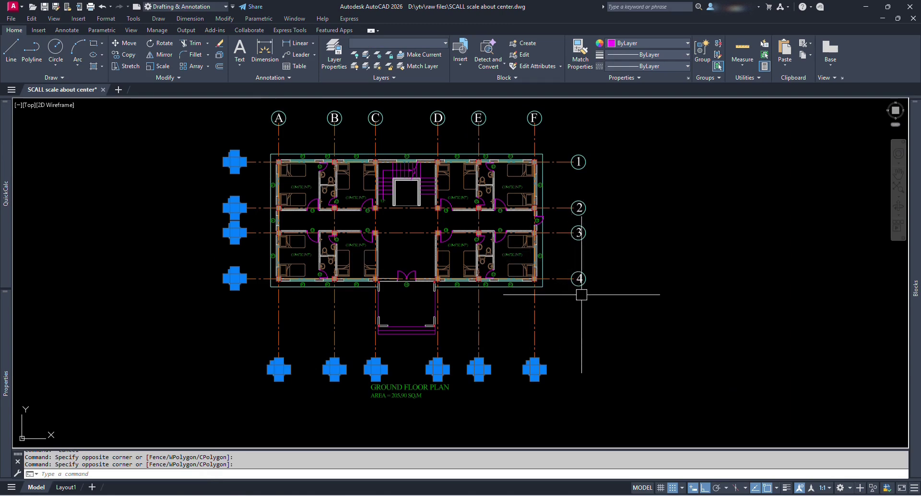
{"action": "key", "text": "Escape"}
Step: Shrink the bottom A–F and left and right 1–4 grid bubbles to 0.5 with SCALL
{"action": "type", "text": "scall"}
{"action": "key", "text": "Return"}
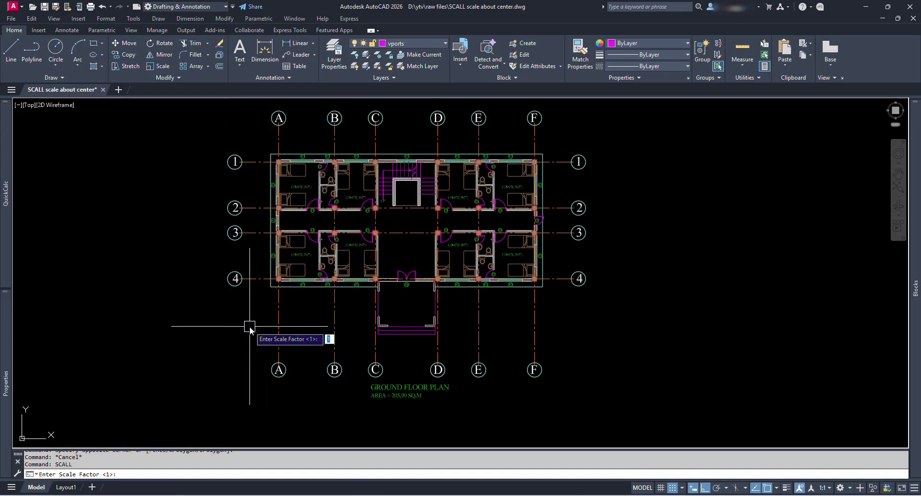
{"action": "key", "text": "Return"}
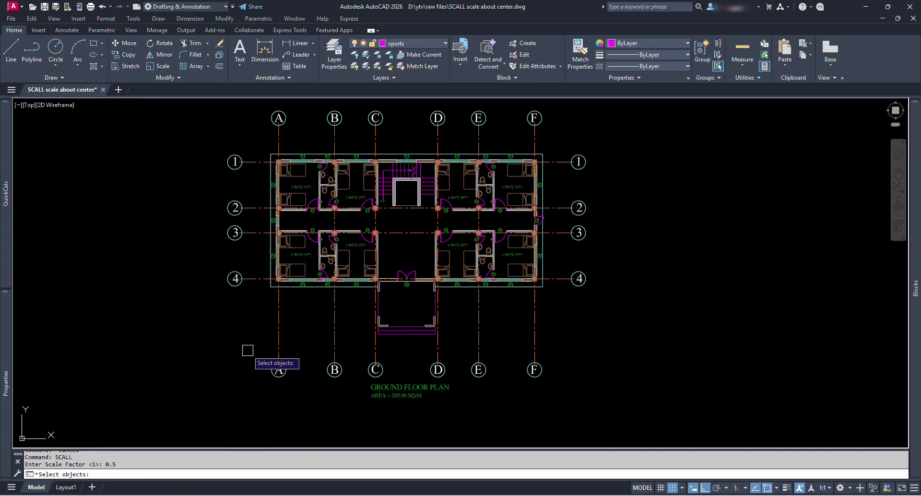
{"action": "left_click", "coordinate": [248, 350]}
{"action": "left_click", "coordinate": [643, 384]}
{"action": "left_click", "coordinate": [203, 311]}
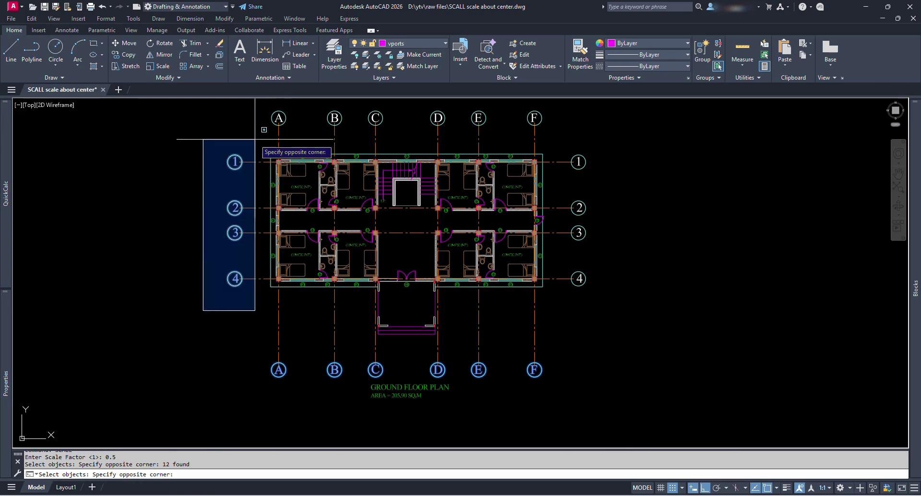
{"action": "left_click", "coordinate": [255, 139]}
{"action": "left_click", "coordinate": [557, 133]}
{"action": "left_click", "coordinate": [655, 319]}
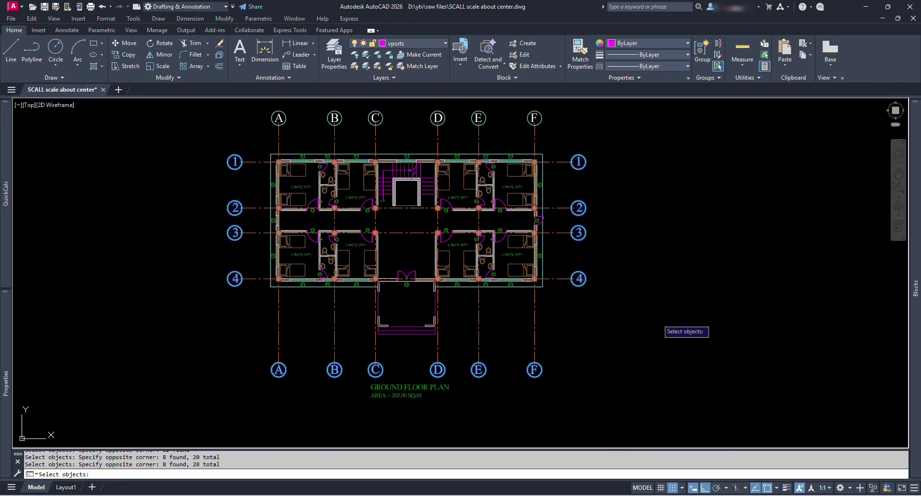
{"action": "key", "text": "Return"}
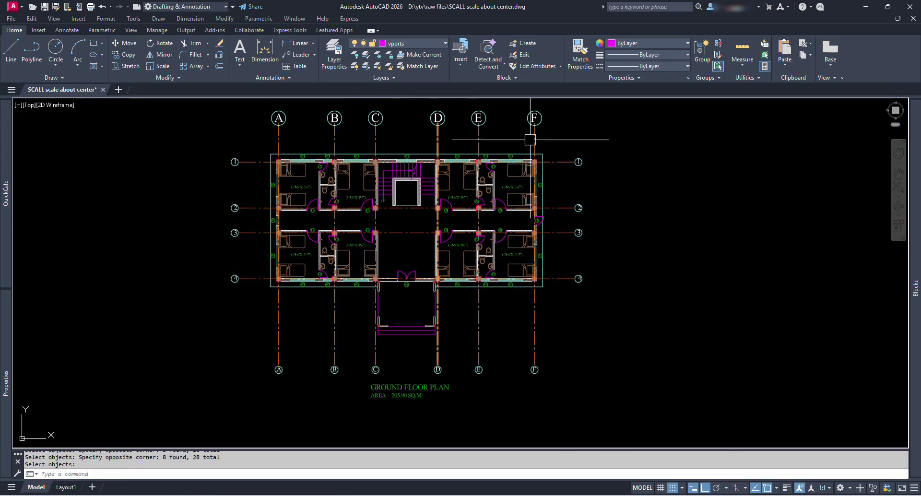
Step: Rerun SCALL at 0.5 and window the top row of A–F bubbles
{"action": "middle_click_drag", "start_coordinate": [530, 140], "coordinate": [471, 209]}
{"action": "key", "text": "Return"}
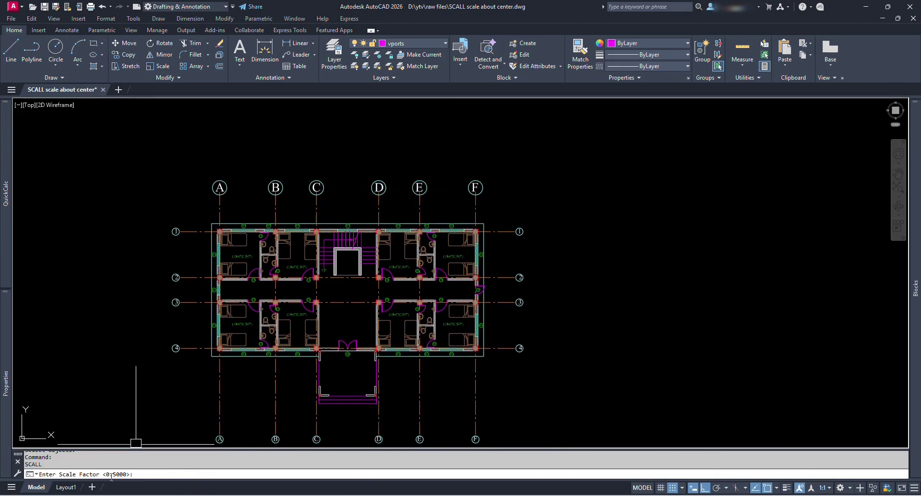
{"action": "key", "text": "Return"}
{"action": "left_click", "coordinate": [165, 136]}
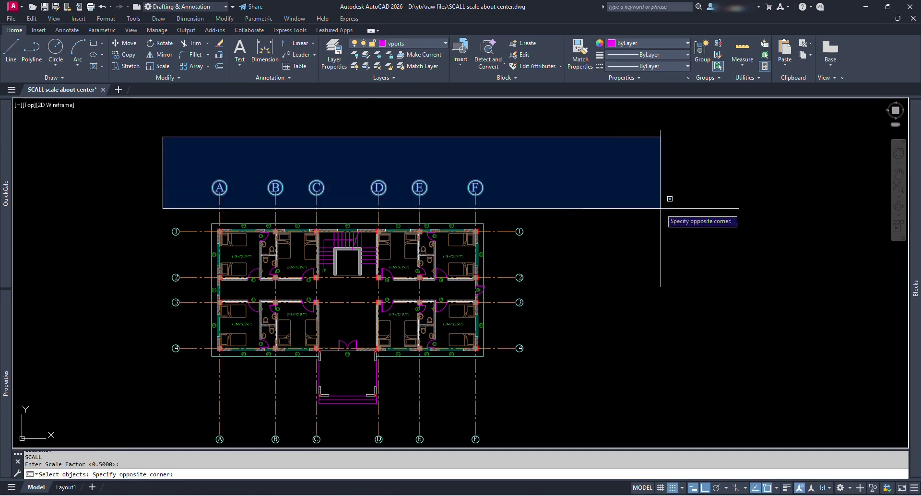
{"action": "left_click", "coordinate": [660, 214]}
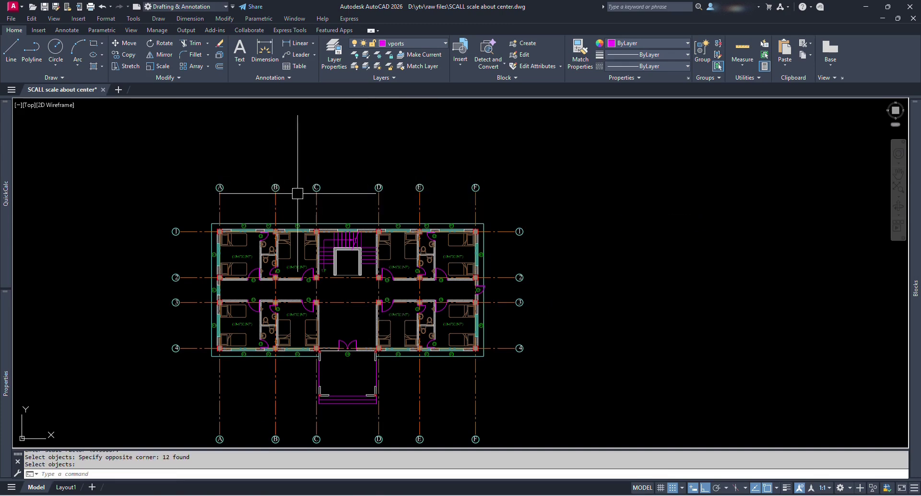
Step: Finish shrinking the top bubbles, then undo three times to restore the A–F bubbles
{"action": "key", "text": "Return"}
{"action": "key", "text": "ctrl+z"}
{"action": "key", "text": "ctrl+z"}
{"action": "key", "text": "ctrl+z"}
{"action": "key", "text": "ctrl+z"}
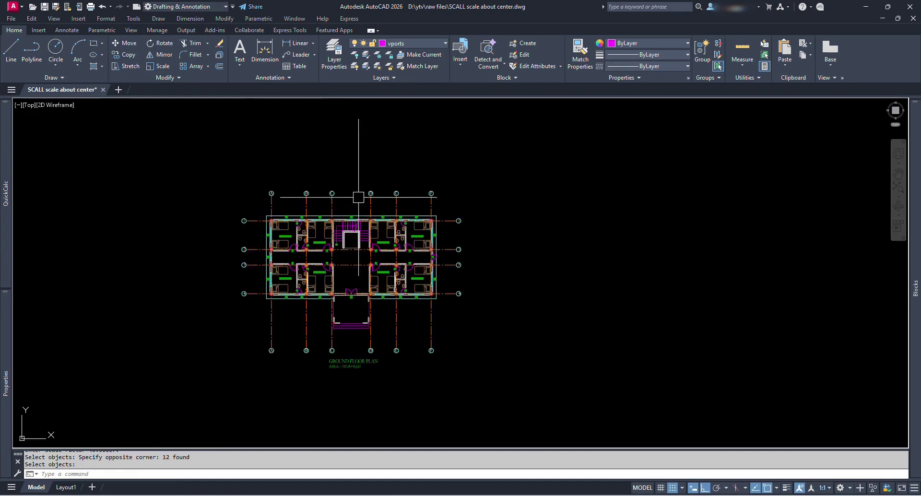
{"action": "key", "text": "ctrl+z"}
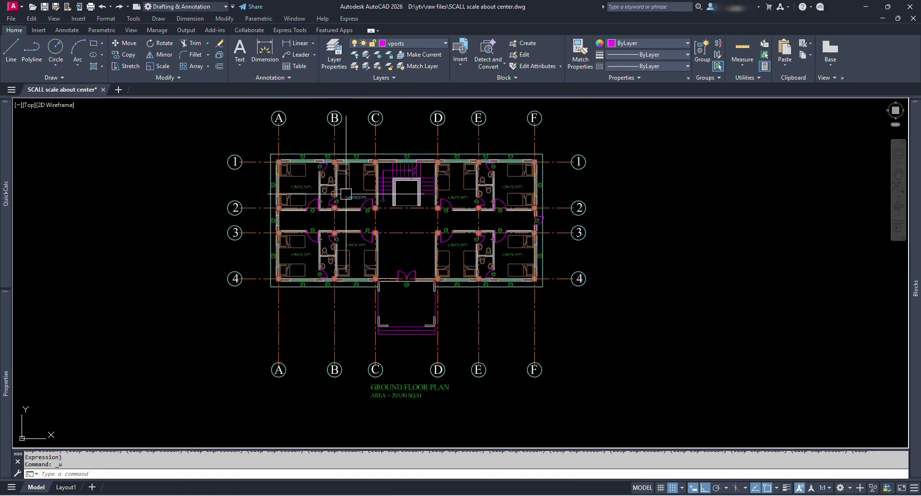
{"action": "key", "text": "ctrl+z"}
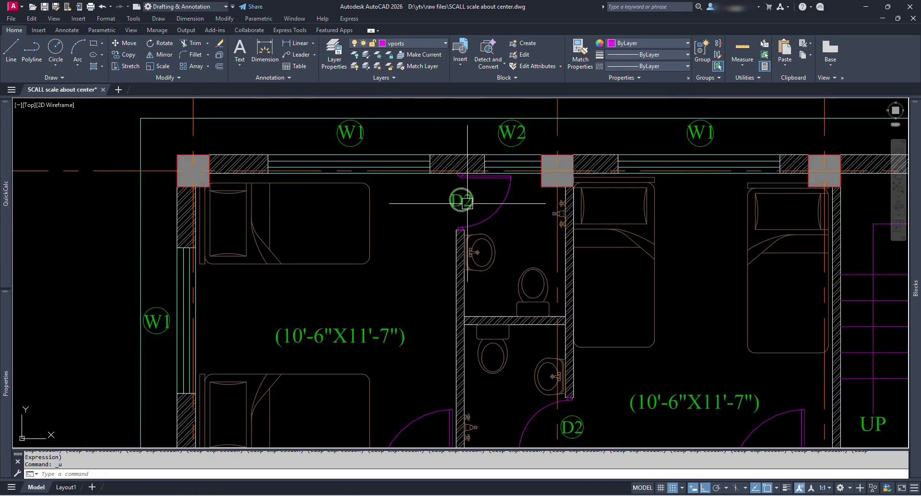
Step: Pick a bottom-wall window tag and use SELECTSIMILAR to select all door and window tags
{"action": "scroll", "coordinate": [415, 195], "scroll_direction": "down", "scroll_amount": 5}
{"action": "scroll", "coordinate": [508, 382], "scroll_direction": "up", "scroll_amount": 5}
{"action": "left_click", "coordinate": [473, 389]}
{"action": "scroll", "coordinate": [473, 390], "scroll_direction": "down", "scroll_amount": 2}
{"action": "left_click", "coordinate": [634, 376]}
{"action": "type", "text": "sel"}
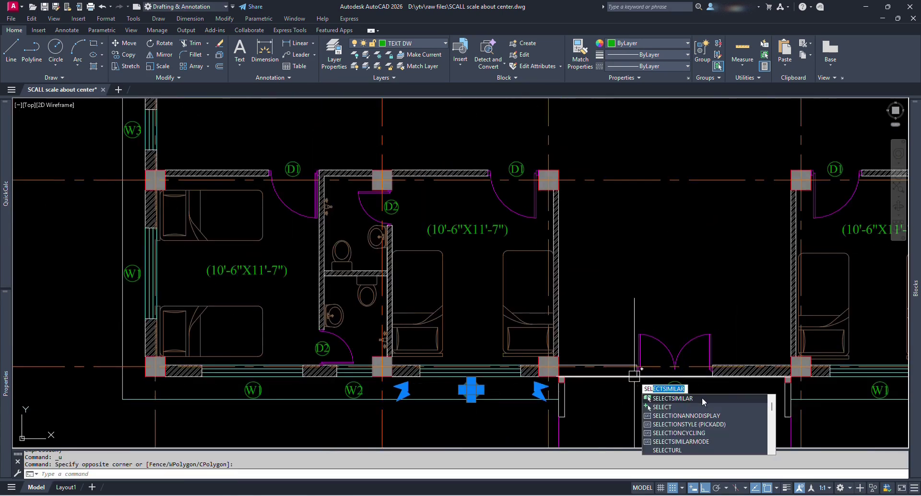
{"action": "left_click", "coordinate": [701, 399]}
{"action": "scroll", "coordinate": [424, 190], "scroll_direction": "down", "scroll_amount": 3}
{"action": "scroll", "coordinate": [424, 189], "scroll_direction": "up", "scroll_amount": 4}
{"action": "scroll", "coordinate": [485, 220], "scroll_direction": "down", "scroll_amount": 2}
{"action": "scroll", "coordinate": [506, 296], "scroll_direction": "down", "scroll_amount": 2}
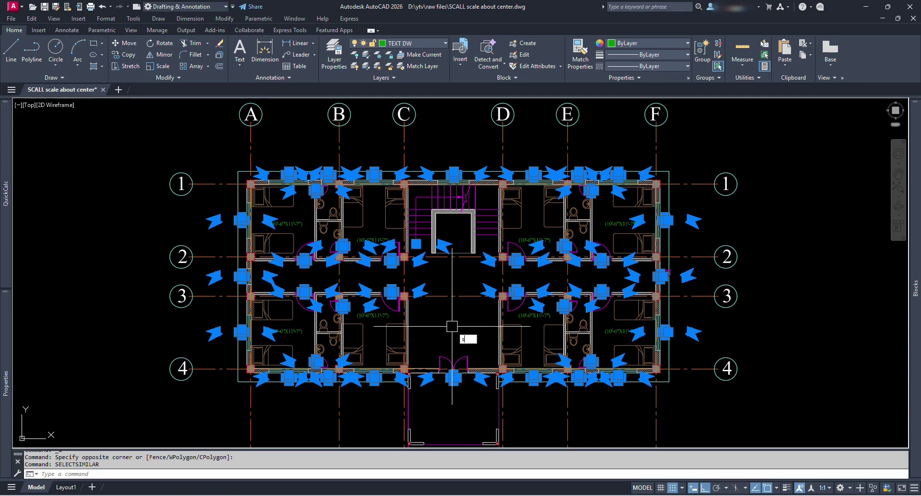
Step: Scale the previously selected door and window tags by 1.2 with SCALL
{"action": "type", "text": "ll"}
{"action": "key", "text": "Return"}
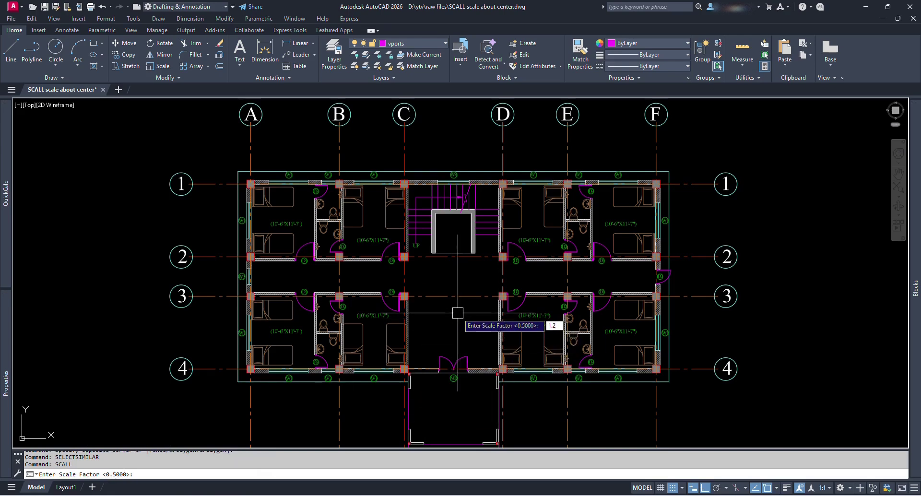
{"action": "key", "text": "Return"}
{"action": "key", "text": "Return"}
{"action": "key", "text": "Return"}
{"action": "key", "text": "Return"}
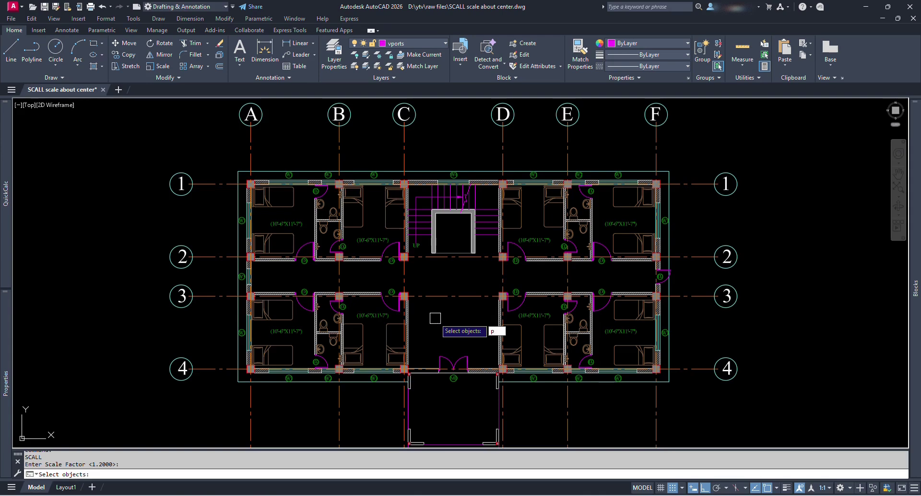
{"action": "key", "text": "Return"}
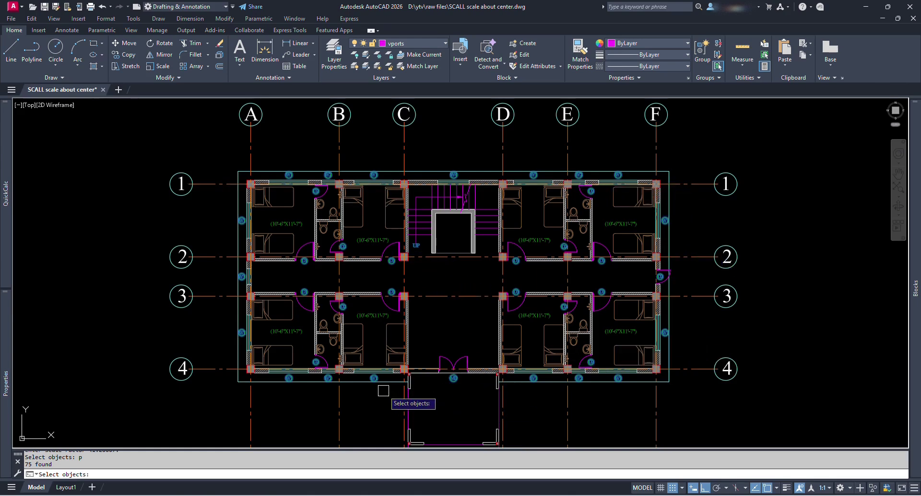
{"action": "scroll", "coordinate": [456, 386], "scroll_direction": "up", "scroll_amount": 5}
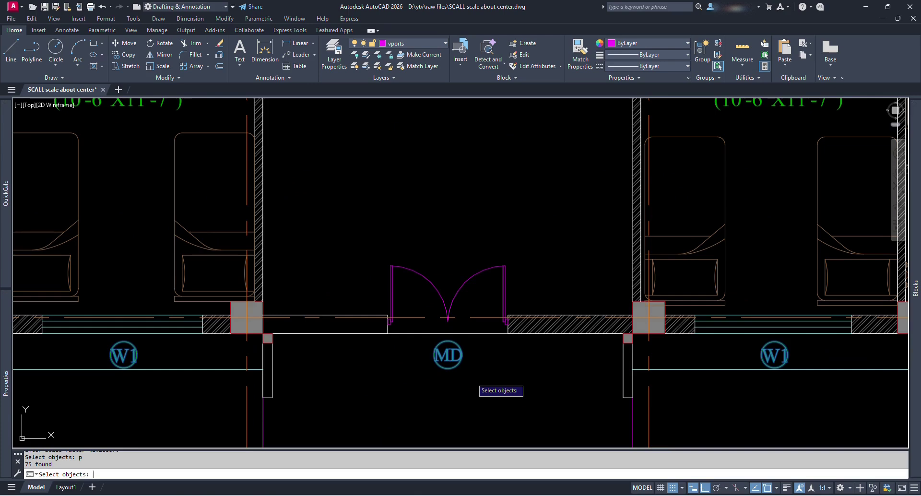
{"action": "key", "text": "Escape"}
Step: Zoom and pan around the floor plan to check the resized tags
{"action": "scroll", "coordinate": [472, 377], "scroll_direction": "down", "scroll_amount": 5}
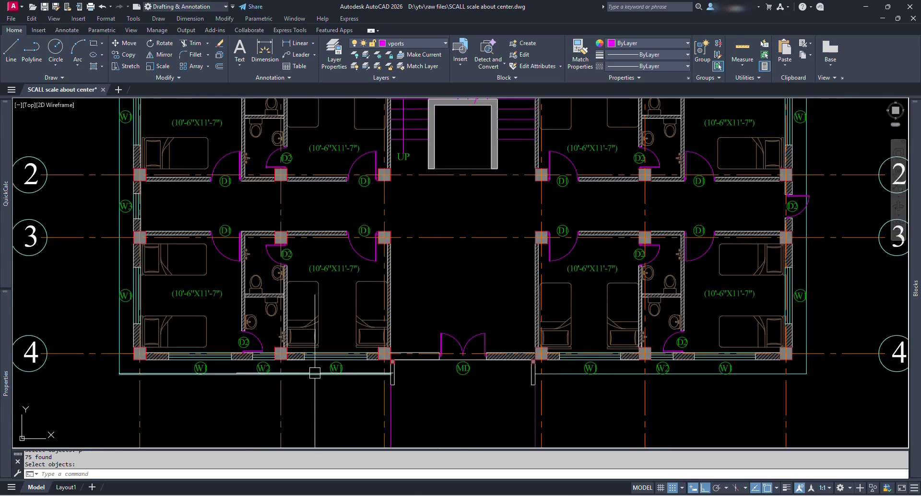
{"action": "scroll", "coordinate": [308, 370], "scroll_direction": "down", "scroll_amount": 3}
{"action": "scroll", "coordinate": [552, 153], "scroll_direction": "up", "scroll_amount": 2}
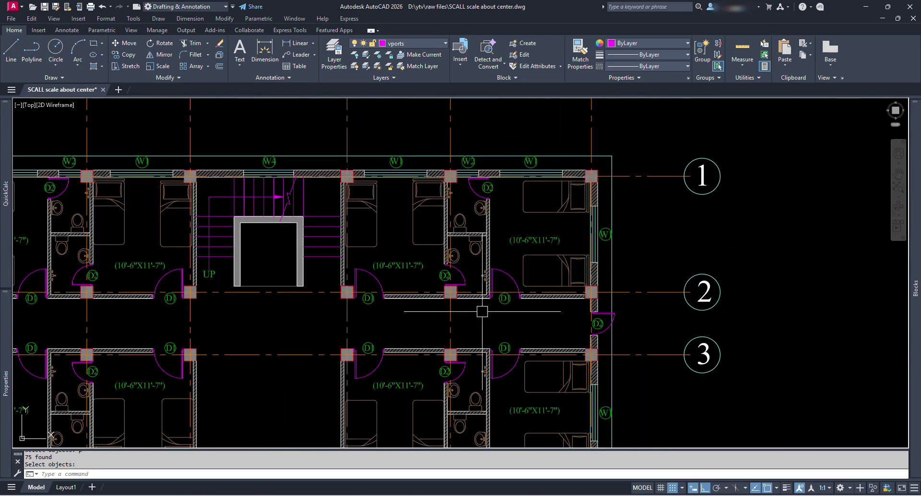
{"action": "middle_click_drag", "start_coordinate": [479, 313], "coordinate": [576, 266]}
{"action": "scroll", "coordinate": [545, 251], "scroll_direction": "down", "scroll_amount": 2}
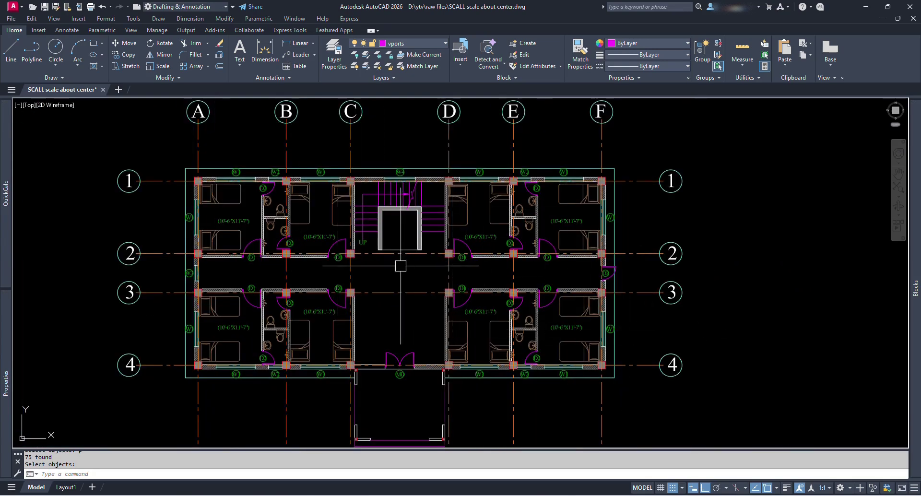
{"action": "middle_click_drag", "start_coordinate": [406, 276], "coordinate": [376, 255]}
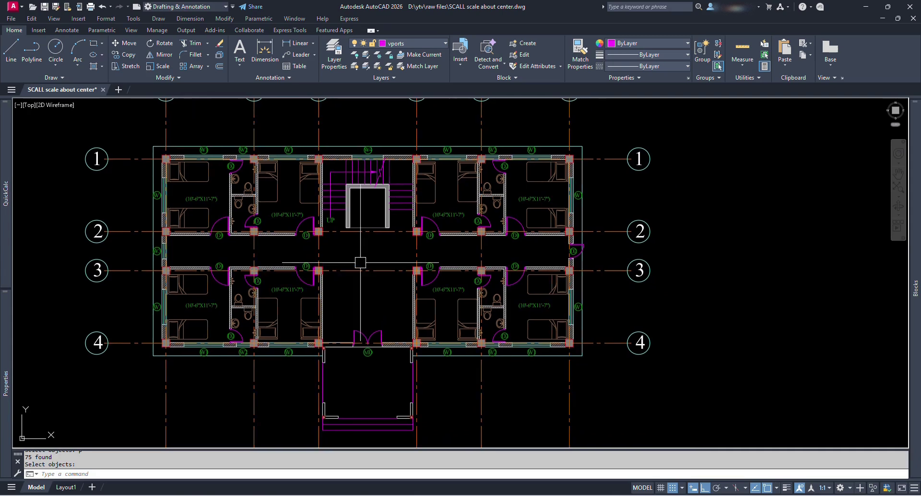
{"action": "scroll", "coordinate": [341, 298], "scroll_direction": "up", "scroll_amount": 2}
{"action": "middle_click_drag", "start_coordinate": [341, 299], "coordinate": [437, 295]}
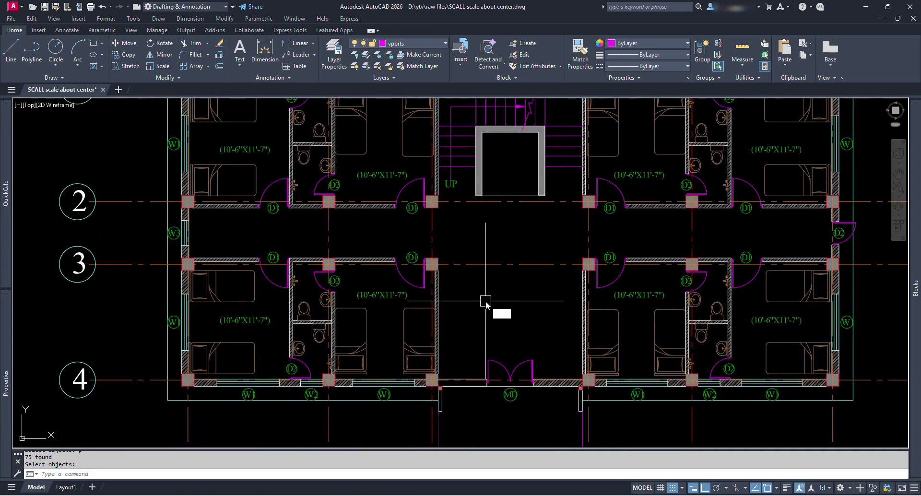
Step: Double the lower room-size labels with SCALL at factor 2
{"action": "type", "text": "LL"}
{"action": "key", "text": "Return"}
{"action": "type", "text": "2"}
{"action": "key", "text": "Return"}
{"action": "left_click", "coordinate": [245, 320]}
{"action": "left_click", "coordinate": [382, 295]}
{"action": "left_click", "coordinate": [639, 294]}
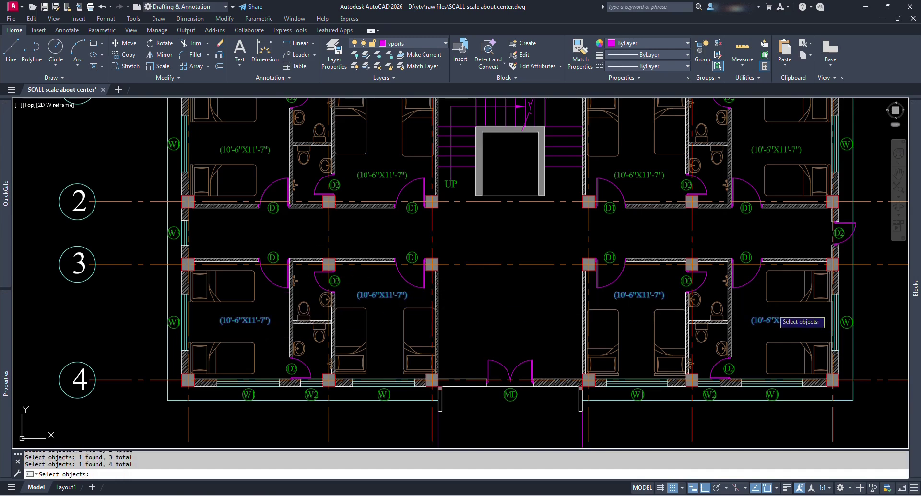
{"action": "key", "text": "Return"}
{"action": "middle_click_drag", "start_coordinate": [424, 230], "coordinate": [438, 288]}
Step: Pick one room-size label and SELECTSIMILAR to select all eight labels
{"action": "left_click", "coordinate": [372, 234]}
{"action": "type", "text": "sel"}
{"action": "key", "text": "Return"}
{"action": "scroll", "coordinate": [486, 282], "scroll_direction": "down", "scroll_amount": 2}
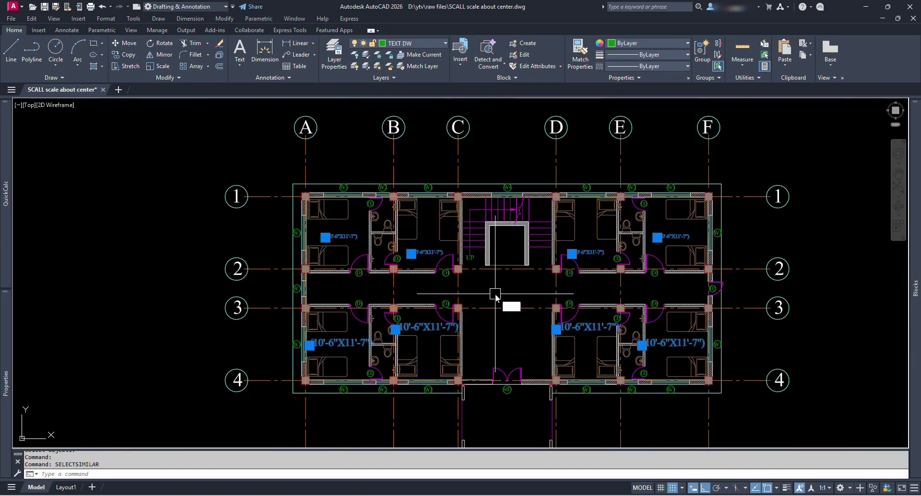
Step: Halve the selected room-size labels with SCALL at 0.5 using the previous selection
{"action": "type", "text": "scall"}
{"action": "key", "text": "Return"}
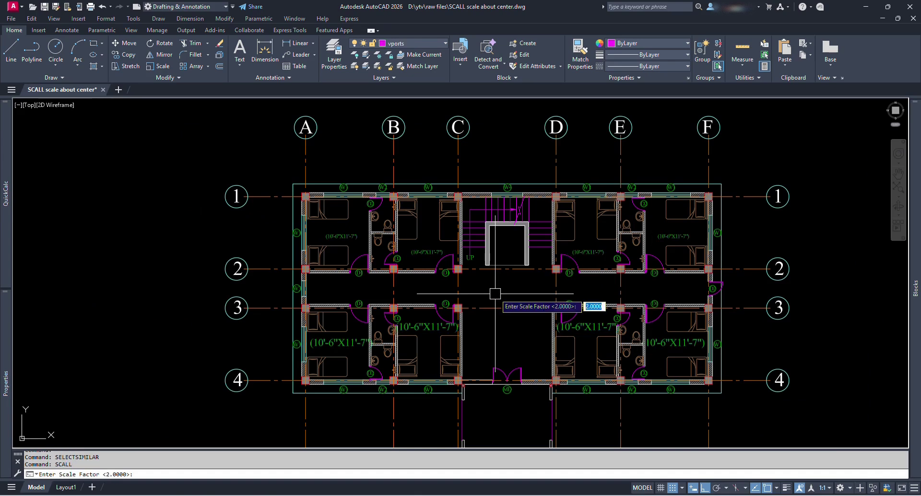
{"action": "type", "text": "0.5"}
{"action": "key", "text": "Return"}
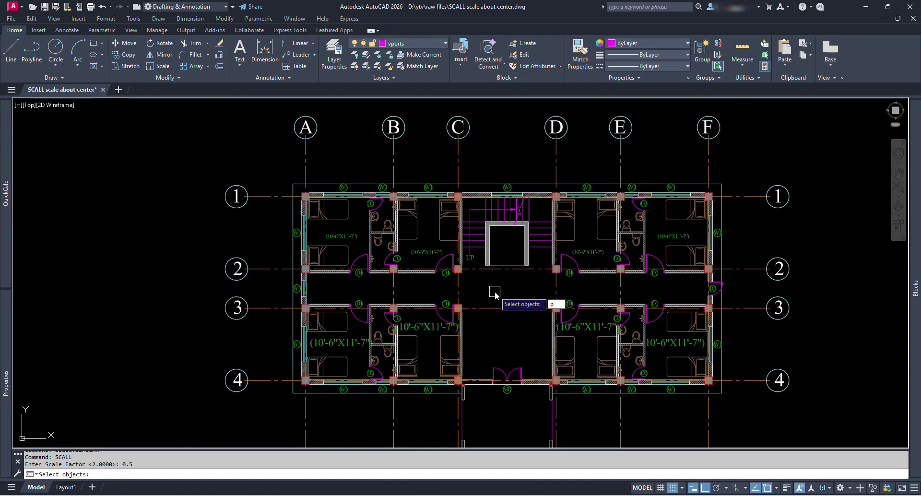
{"action": "key", "text": "Return"}
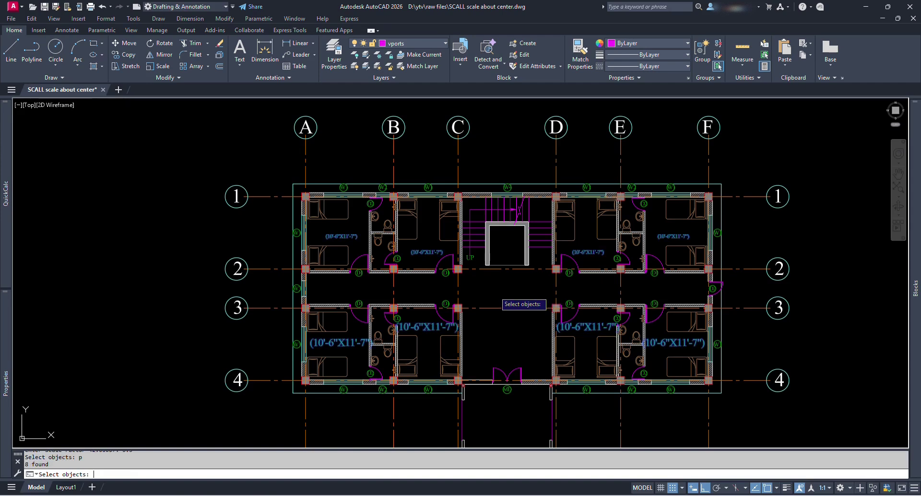
{"action": "key", "text": "Return"}
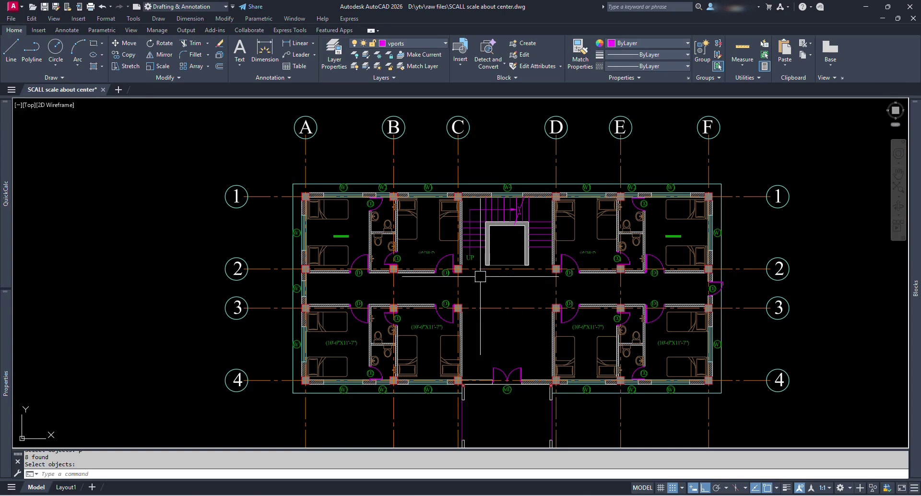
{"action": "middle_click_drag", "start_coordinate": [480, 289], "coordinate": [443, 273]}
{"action": "type", "text": "z"}
{"action": "key", "text": "Return"}
{"action": "key", "text": "Return"}
{"action": "mouse_move", "coordinate": [473, 255]}
{"action": "left_mouse_down"}
{"action": "mouse_move", "coordinate": [436, 270]}
{"action": "mouse_move", "coordinate": [443, 293]}
{"action": "left_mouse_up"}
{"action": "middle_click_drag", "start_coordinate": [570, 319], "coordinate": [509, 283]}
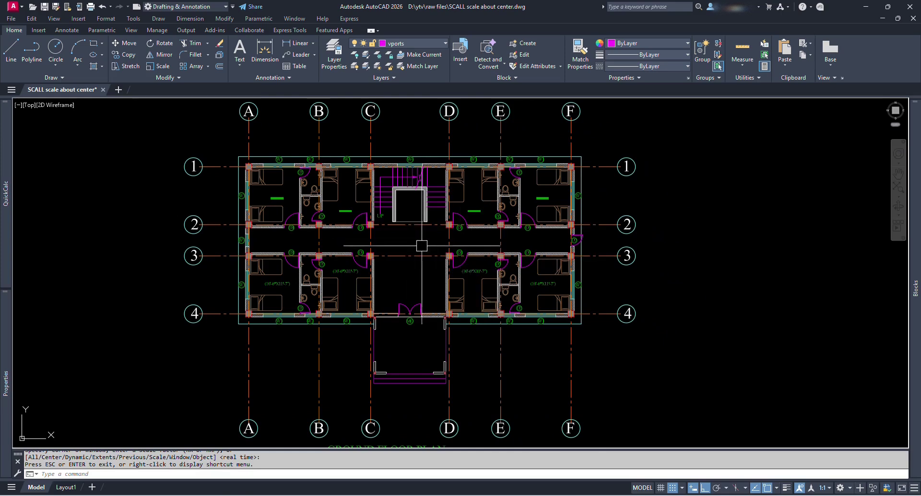
{"action": "left_click_drag", "start_coordinate": [401, 237], "coordinate": [403, 250]}
{"action": "key", "text": "Escape"}
{"action": "middle_click_drag", "start_coordinate": [420, 227], "coordinate": [422, 234]}
{"action": "middle_click_drag", "start_coordinate": [609, 269], "coordinate": [615, 258]}
{"action": "type", "text": "z"}
{"action": "key", "text": "Escape"}
{"action": "type", "text": "ap"}
{"action": "key", "text": "Return"}
{"action": "type", "text": "appload"}
{"action": "scroll", "coordinate": [220, 169], "scroll_direction": "down", "scroll_amount": 10}
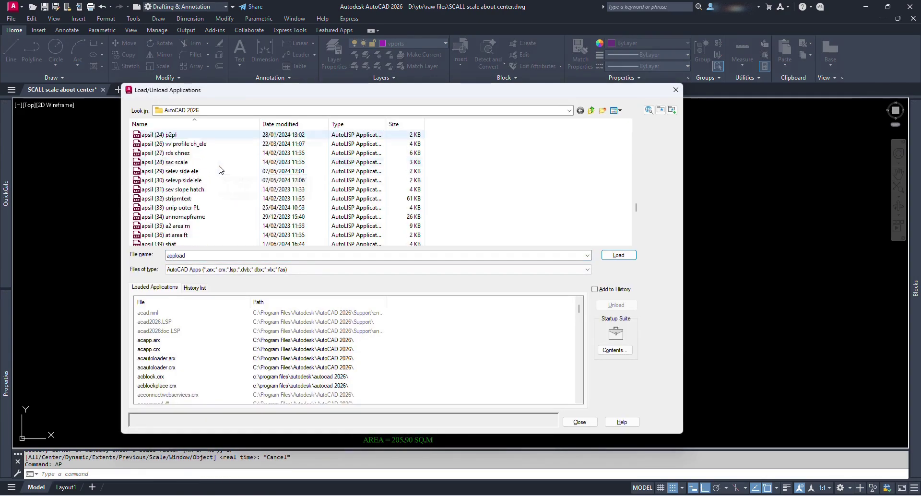
{"action": "scroll", "coordinate": [219, 169], "scroll_direction": "down", "scroll_amount": 5}
{"action": "key", "text": "Escape"}
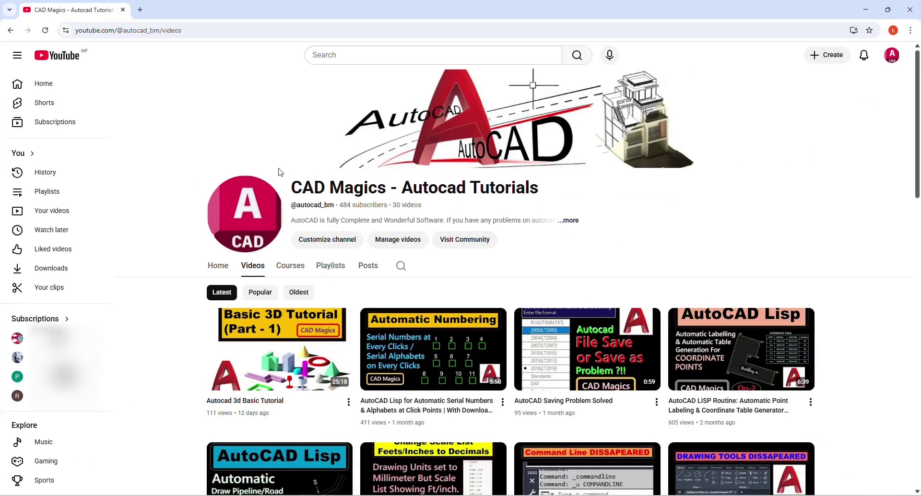
Step: Scroll down the CAD Magics - Autocad Tutorials Videos tab to browse its tutorials
{"action": "mouse_move", "coordinate": [299, 187]}
{"action": "left_mouse_down"}
{"action": "mouse_move", "coordinate": [532, 188]}
{"action": "mouse_move", "coordinate": [288, 185]}
{"action": "left_mouse_up"}
{"action": "scroll", "coordinate": [825, 200], "scroll_direction": "down", "scroll_amount": 2}
{"action": "scroll", "coordinate": [823, 212], "scroll_direction": "down", "scroll_amount": 3}
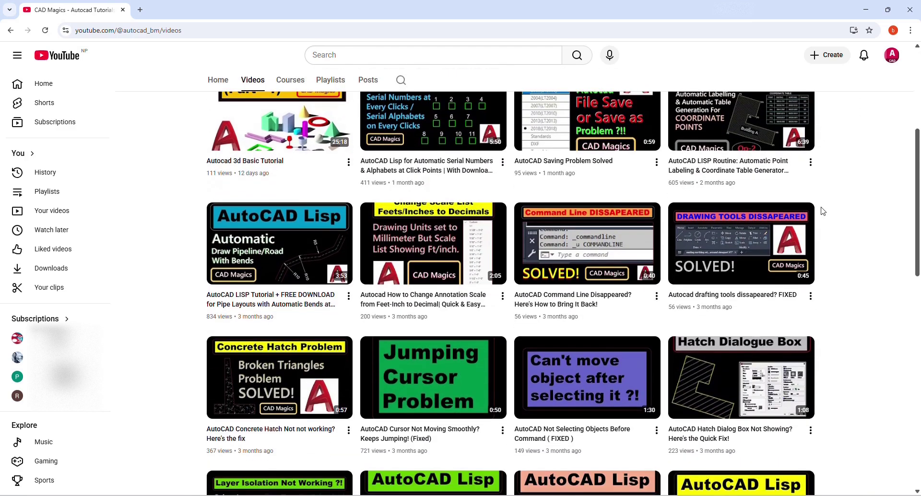
{"action": "scroll", "coordinate": [834, 216], "scroll_direction": "down", "scroll_amount": 4}
{"action": "left_click_drag", "start_coordinate": [918, 207], "coordinate": [880, 179]}
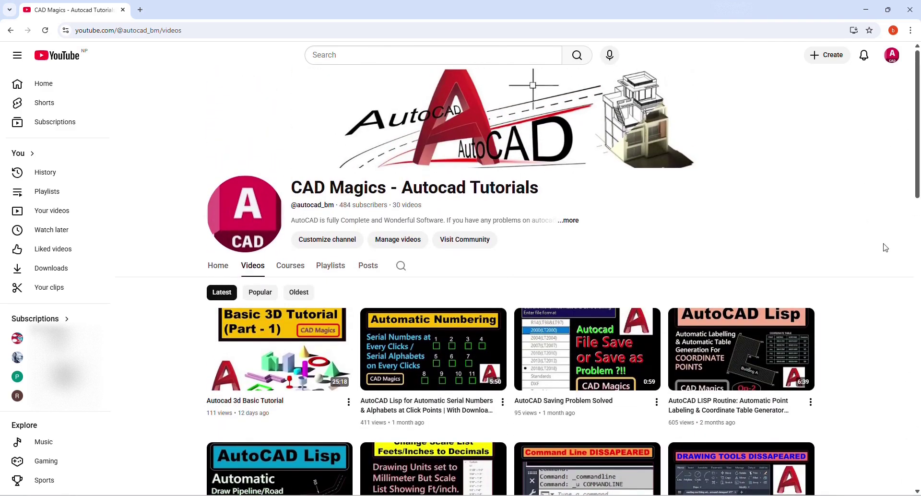